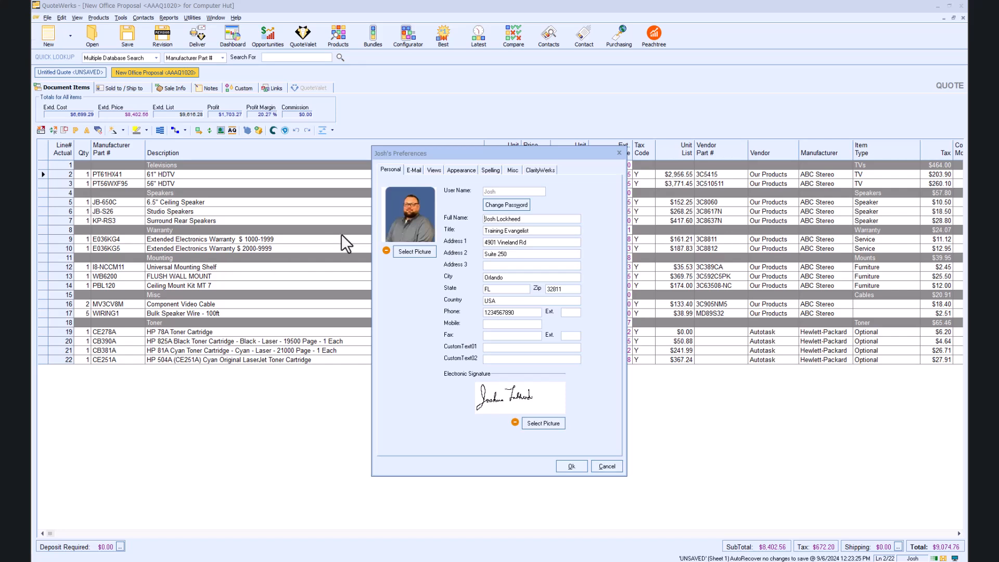
Step: Enter the user's return e-mail address in the e-mail sending preferences
{"action": "left_click", "coordinate": [415, 170]}
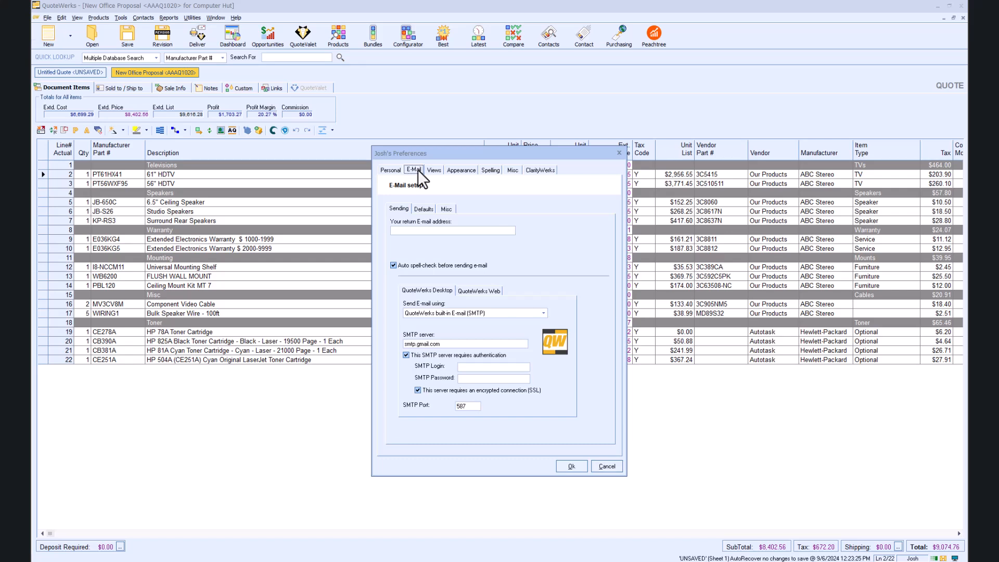
{"action": "left_click", "coordinate": [429, 230]}
Step: Set desktop e-mail sending to QuoteWerks built-in E-mail (Google OAuth 2.0) and enter the user's authentication e-mail address
{"action": "left_click", "coordinate": [543, 314]}
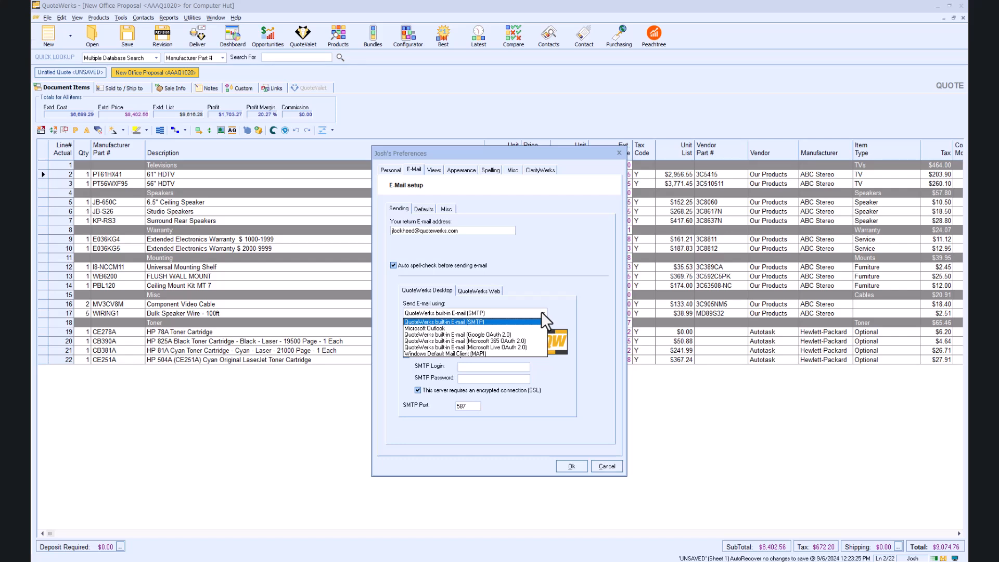
{"action": "left_click", "coordinate": [498, 336]}
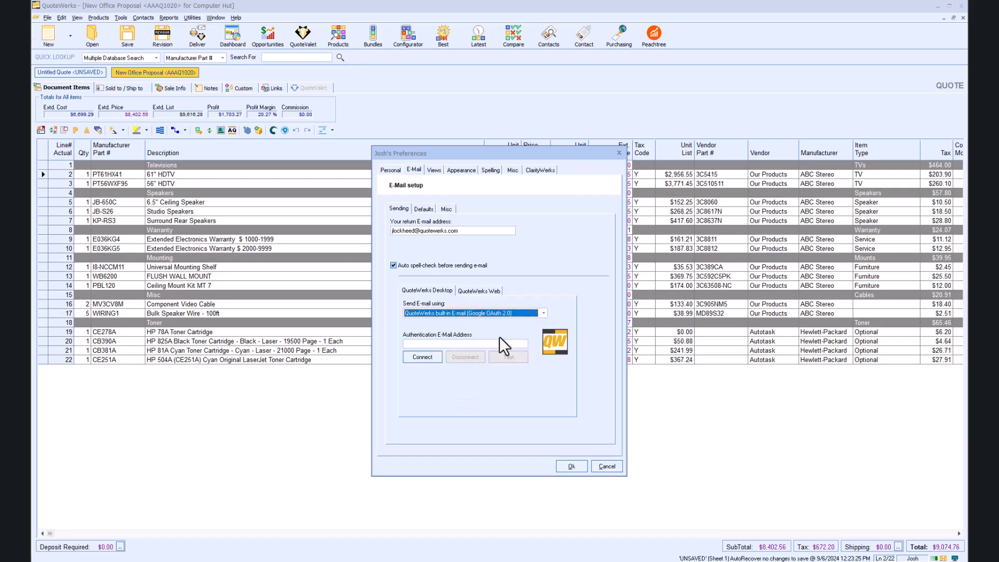
{"action": "left_click", "coordinate": [480, 345]}
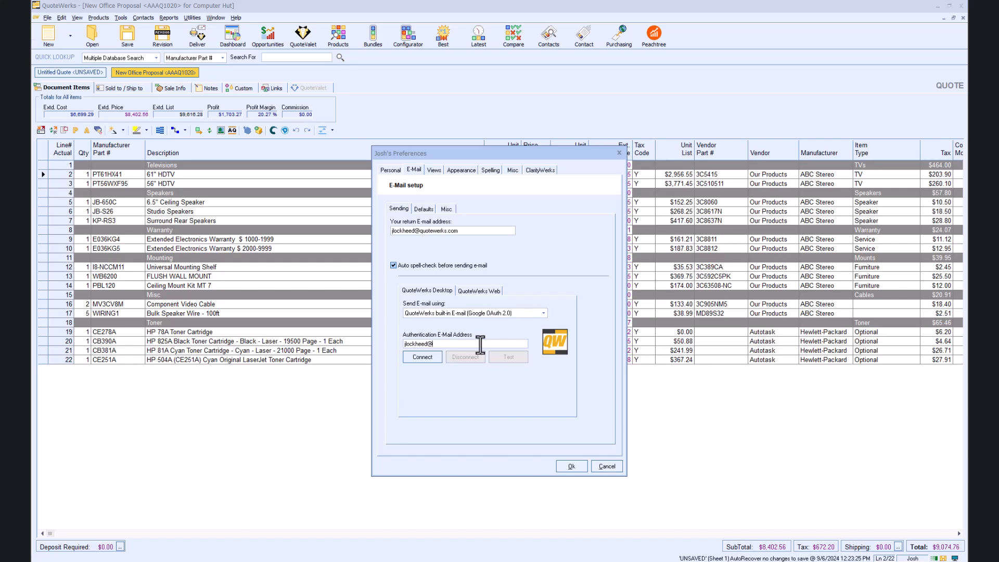
Step: Connect the Google account to QuoteWerks and allow it to send e-mail on the user's behalf
{"action": "left_click", "coordinate": [422, 357]}
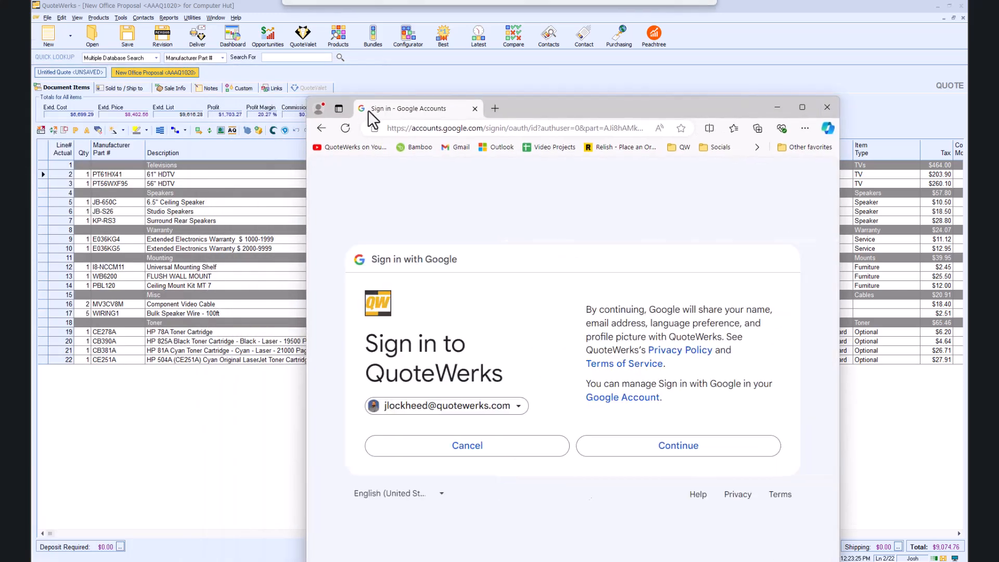
{"action": "double_click", "coordinate": [520, 111]}
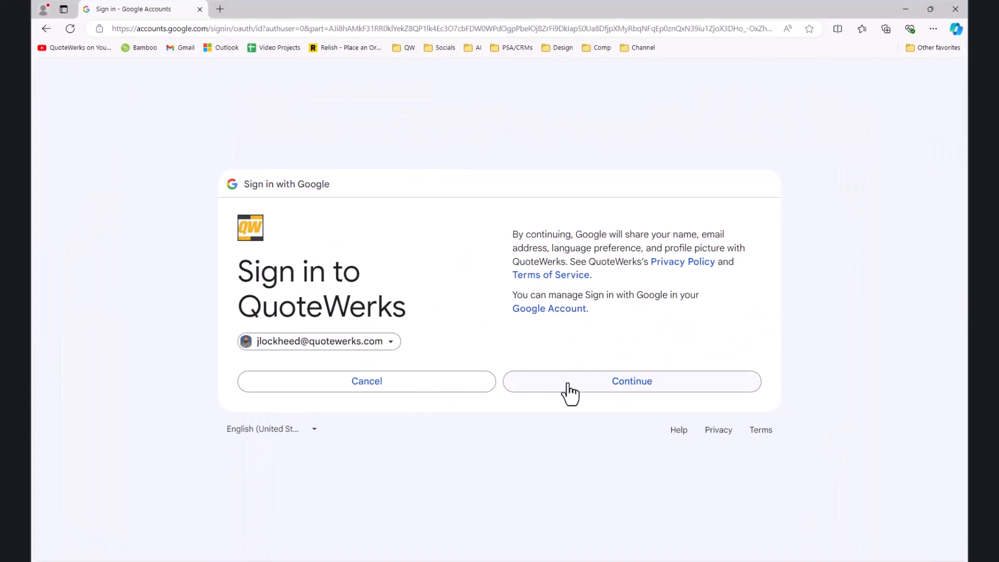
{"action": "left_click", "coordinate": [569, 390]}
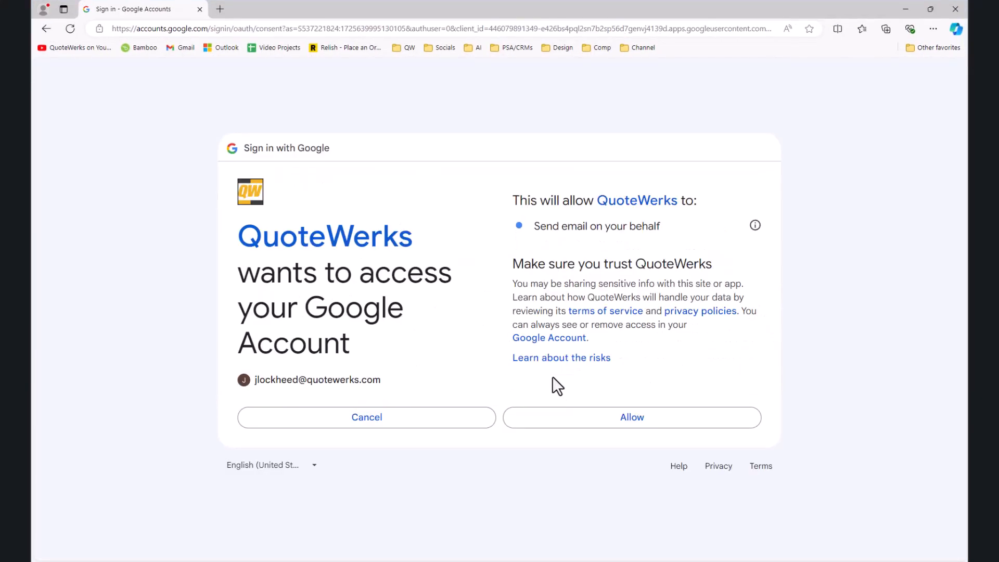
{"action": "left_click", "coordinate": [569, 423]}
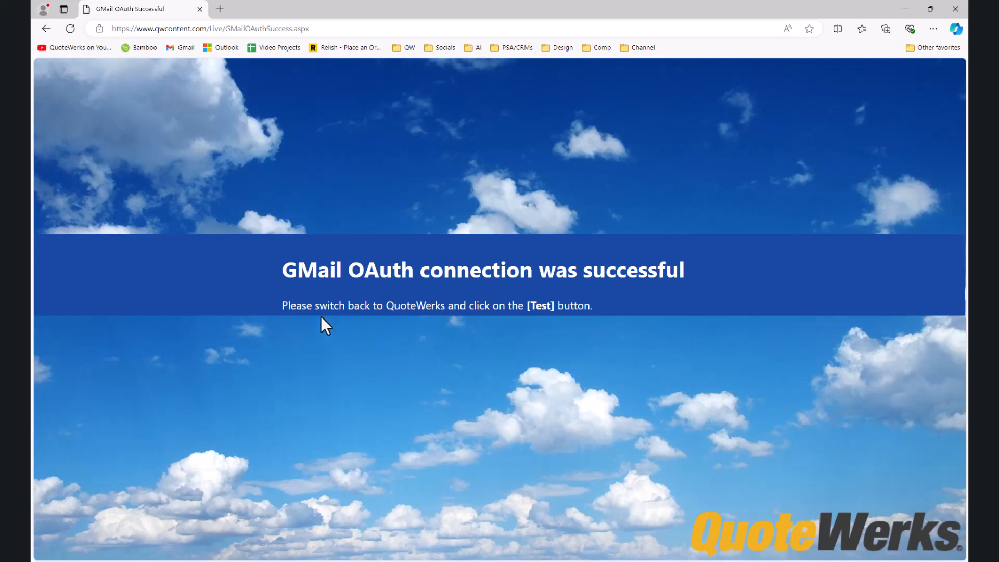
Step: Close the browser sign-in page and test the Google OAuth connection in the preferences
{"action": "left_click", "coordinate": [199, 13]}
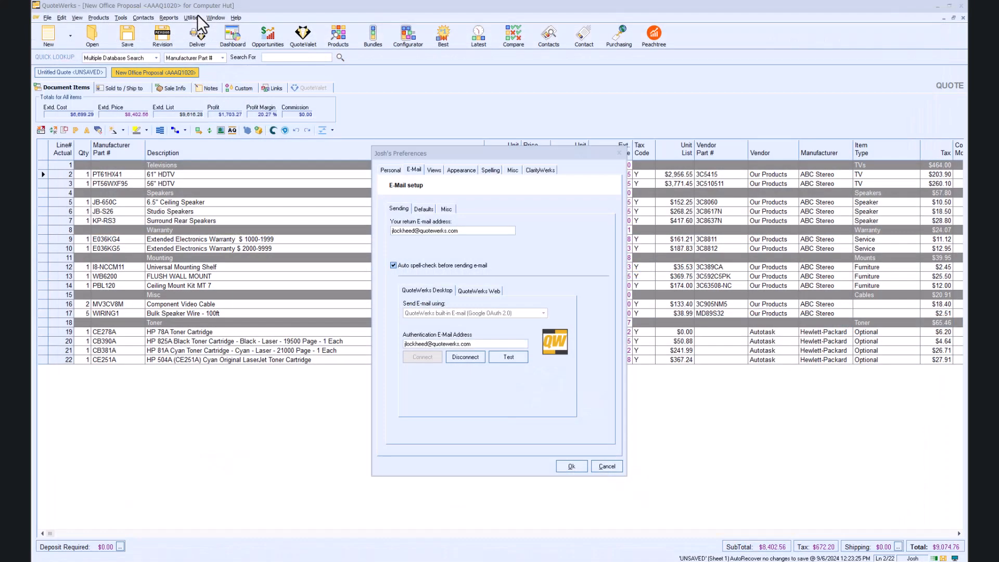
{"action": "left_click", "coordinate": [512, 361]}
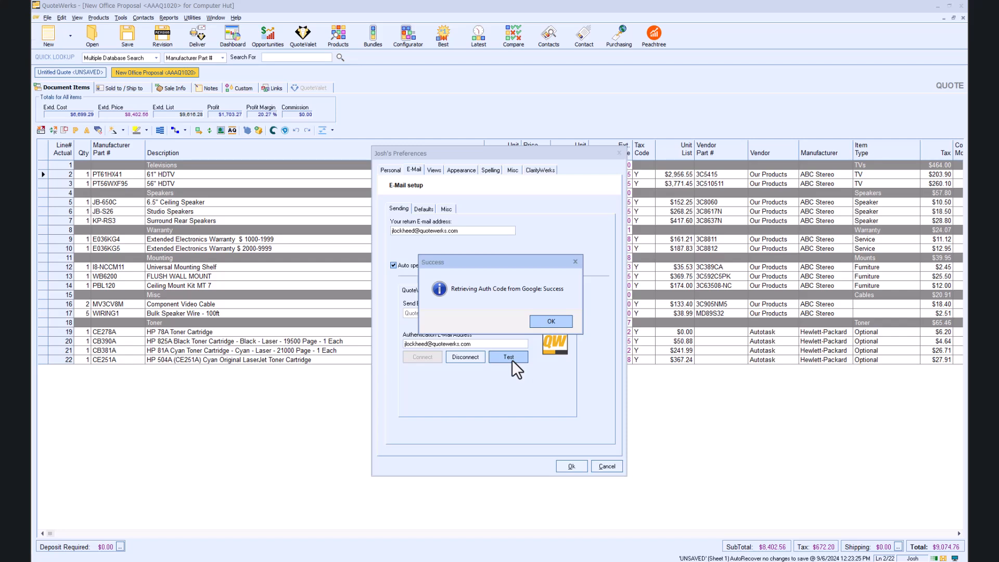
{"action": "left_click", "coordinate": [554, 322]}
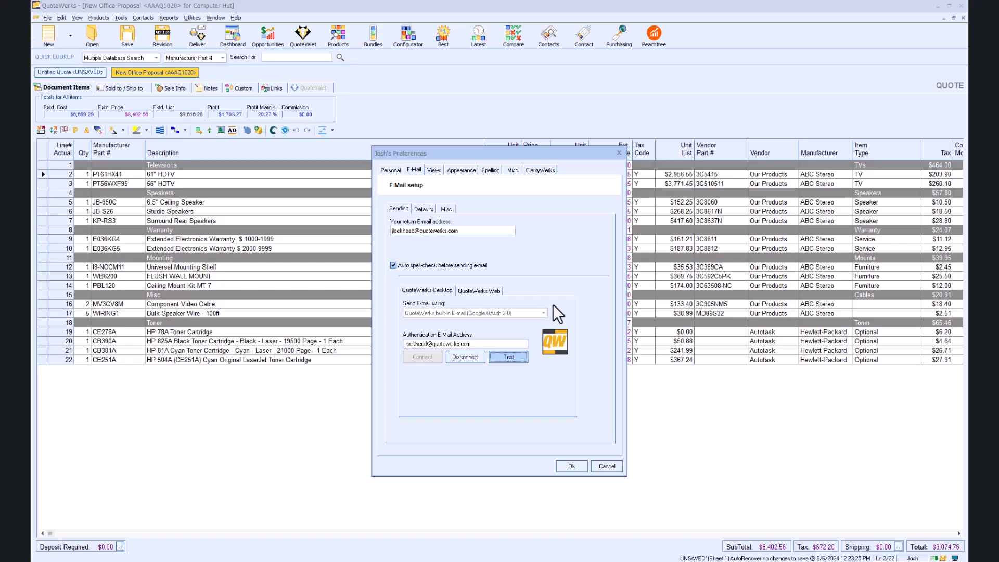
Step: Look over the e-mail sending methods offered for QuoteWerks Web and return to the QuoteWerks Desktop settings
{"action": "left_click", "coordinate": [470, 292]}
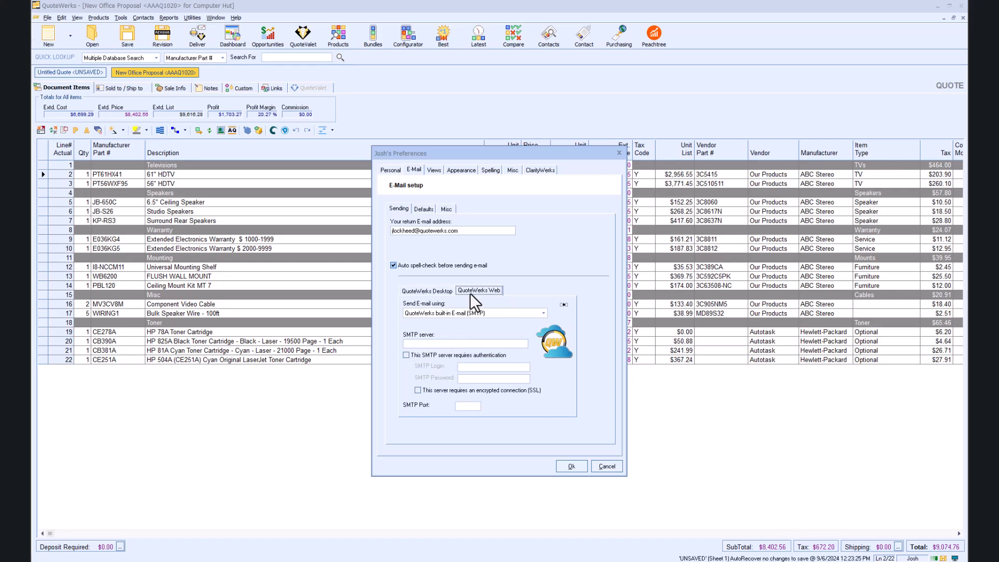
{"action": "left_click", "coordinate": [545, 312]}
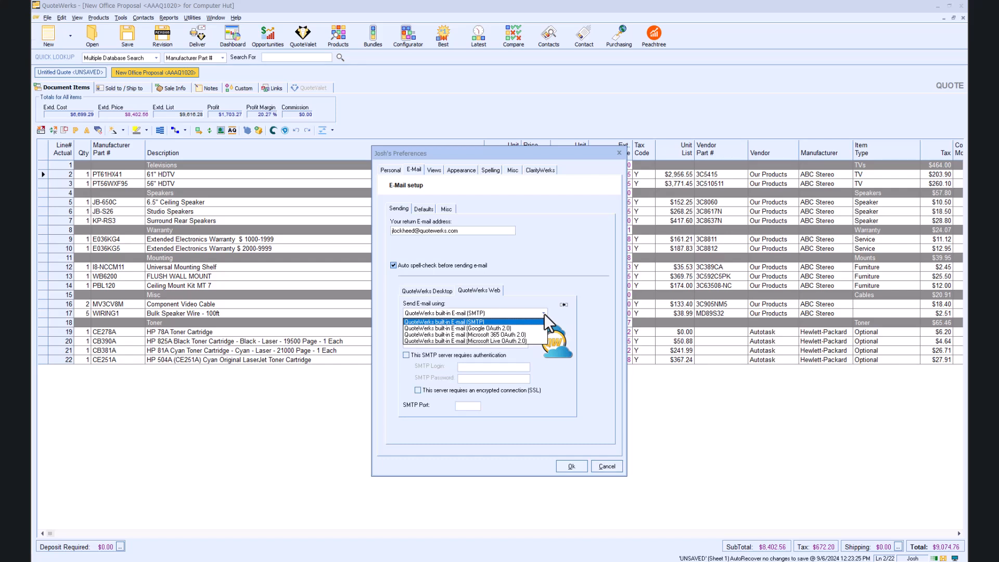
{"action": "left_click", "coordinate": [544, 314]}
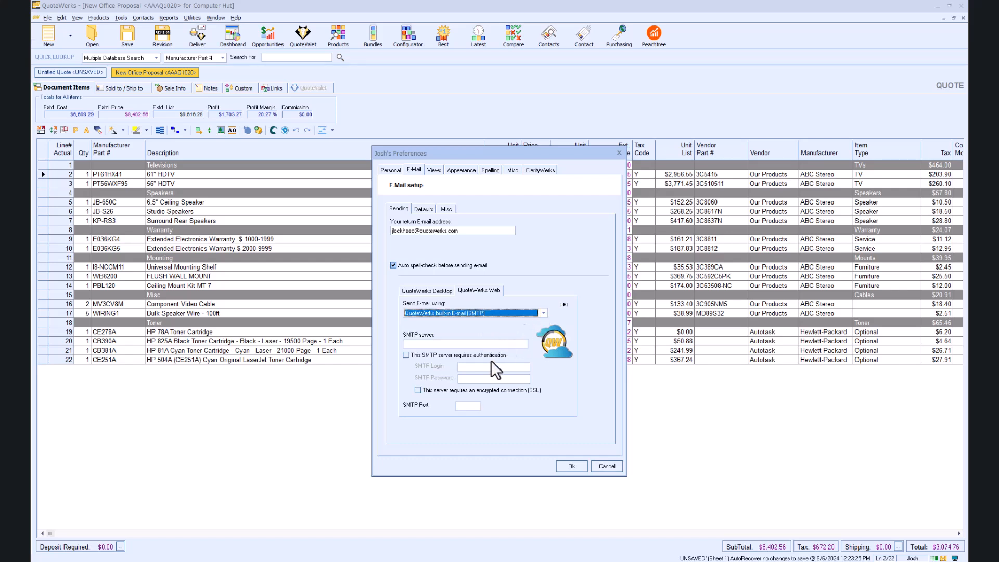
{"action": "left_click", "coordinate": [424, 293]}
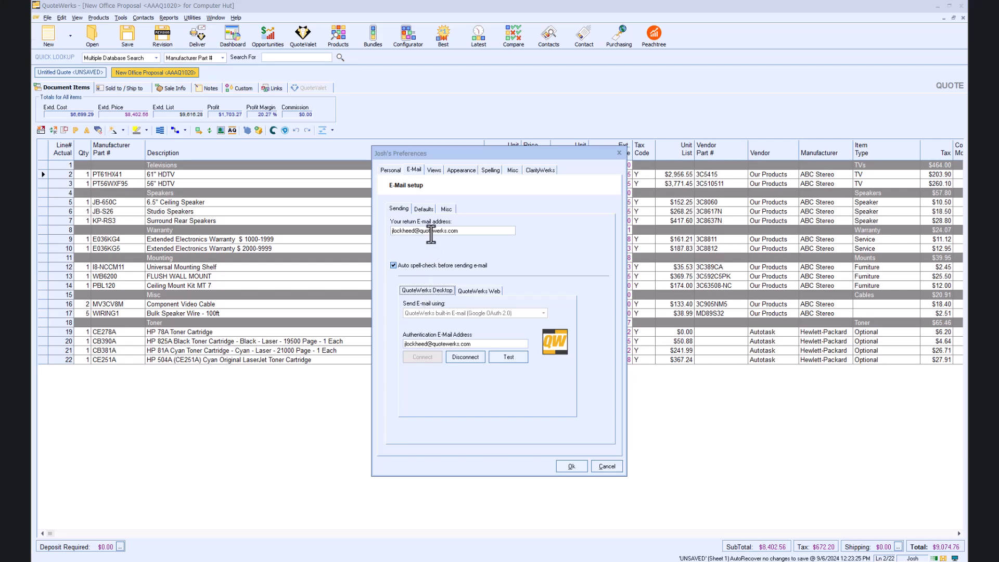
Step: Insert the &APP_&LicenseeAddress macro into the default e-mail subject
{"action": "left_click", "coordinate": [425, 208]}
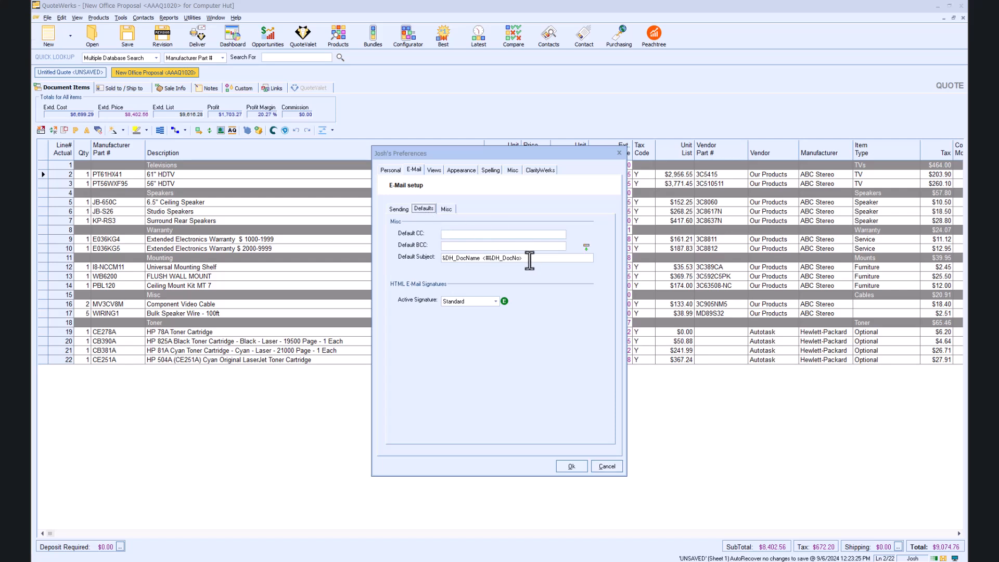
{"action": "left_click", "coordinate": [586, 247]}
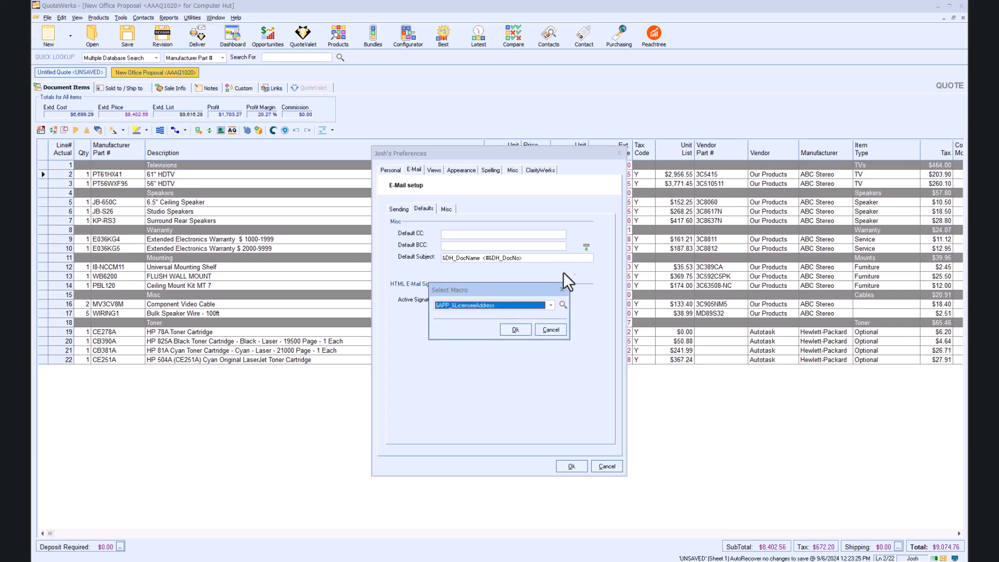
{"action": "left_click", "coordinate": [561, 305]}
{"action": "mouse_move", "coordinate": [554, 270]}
{"action": "left_mouse_down"}
{"action": "mouse_move", "coordinate": [554, 348]}
{"action": "mouse_move", "coordinate": [557, 255]}
{"action": "left_mouse_up"}
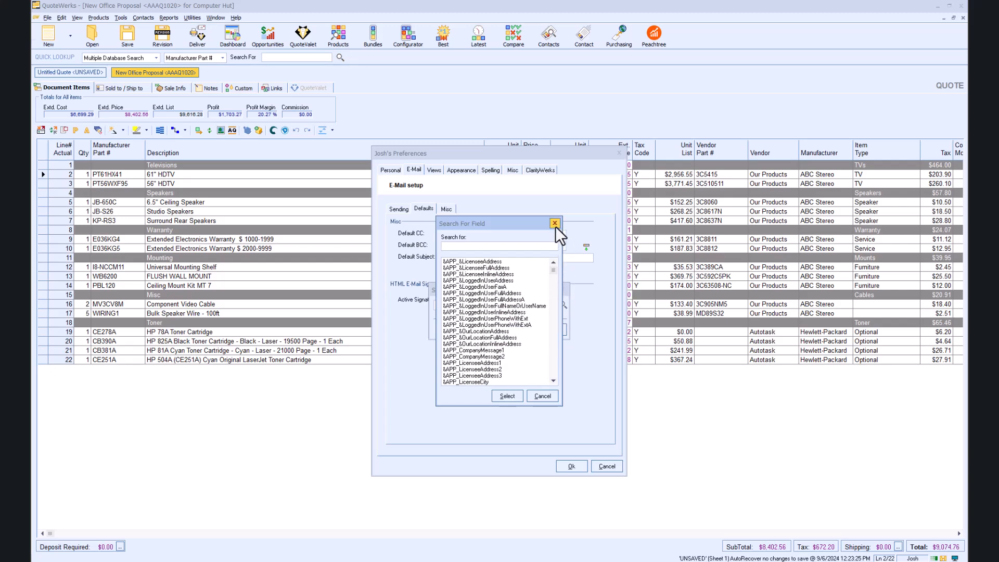
{"action": "left_click", "coordinate": [555, 223]}
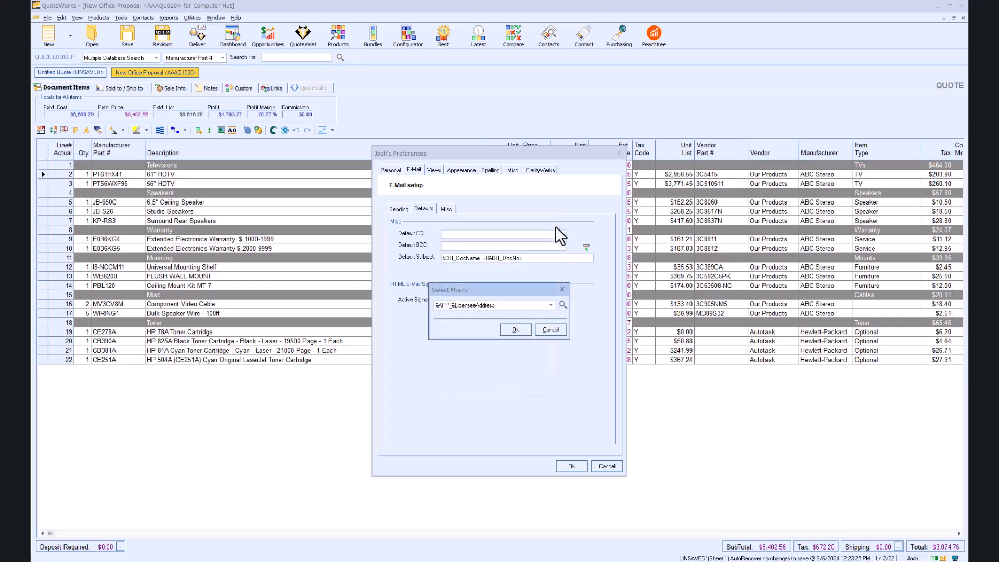
{"action": "left_click", "coordinate": [522, 333]}
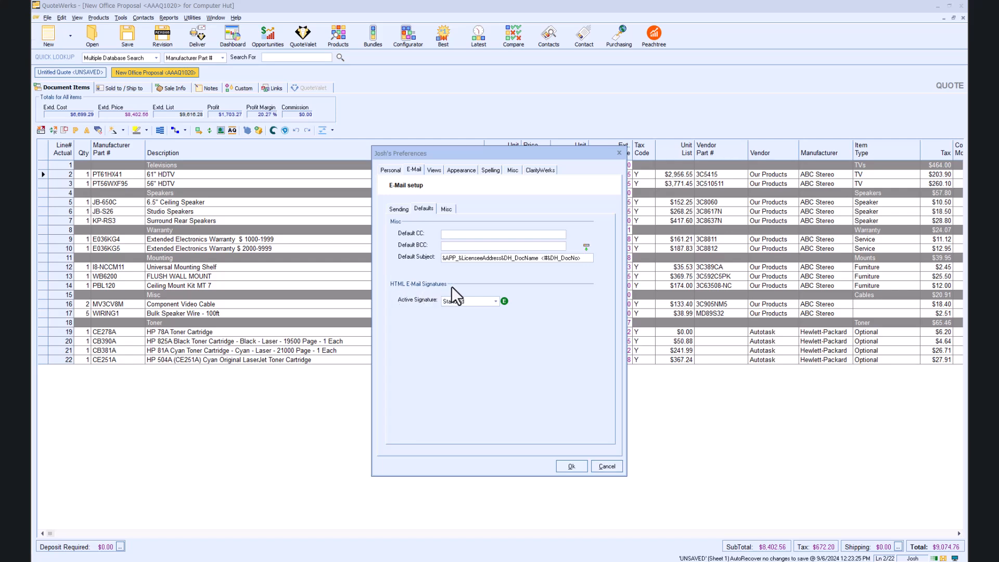
Step: Set the active HTML e-mail signature to Short and view its contents in the signature editor without saving edits
{"action": "left_click", "coordinate": [494, 302]}
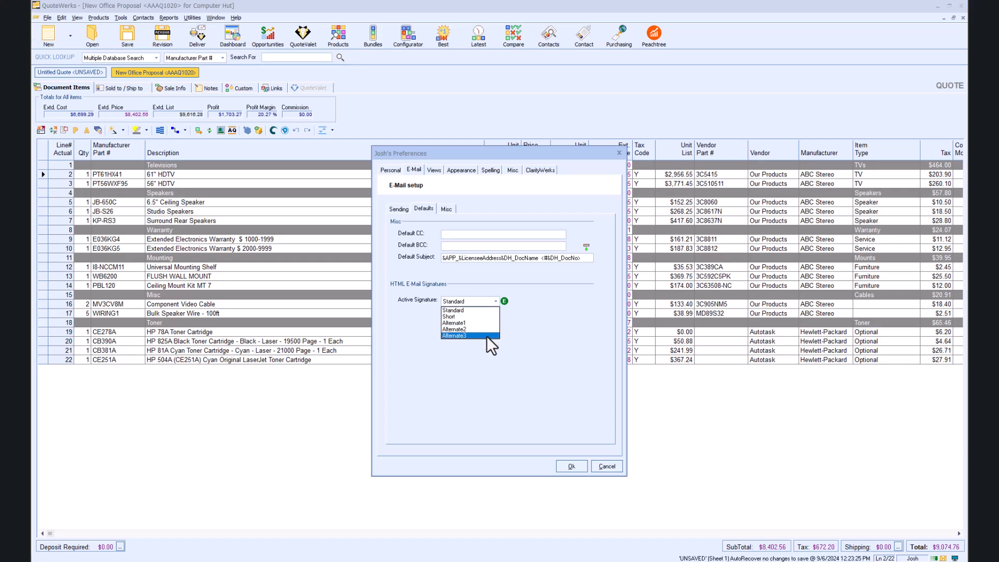
{"action": "left_click", "coordinate": [520, 325]}
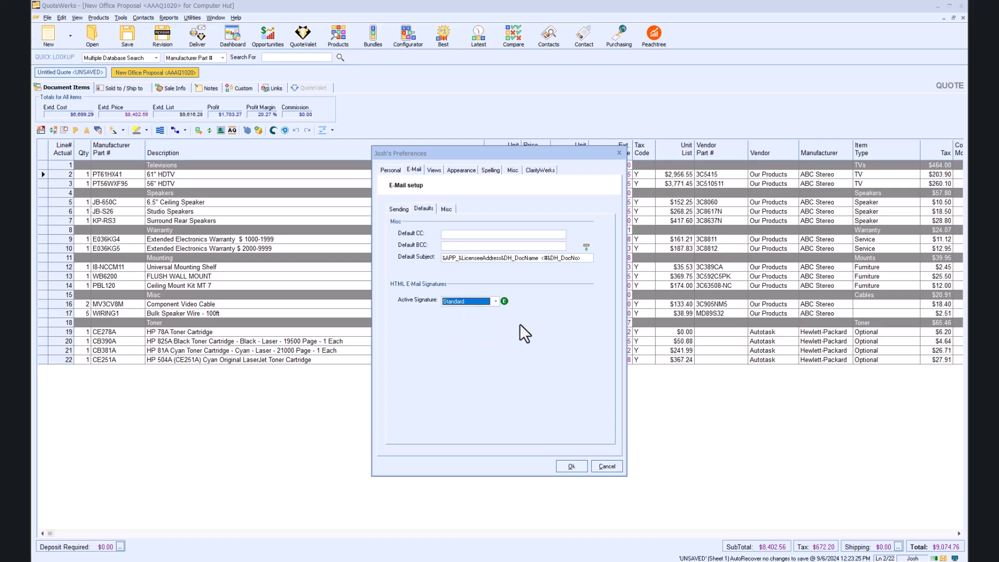
{"action": "left_click", "coordinate": [496, 302]}
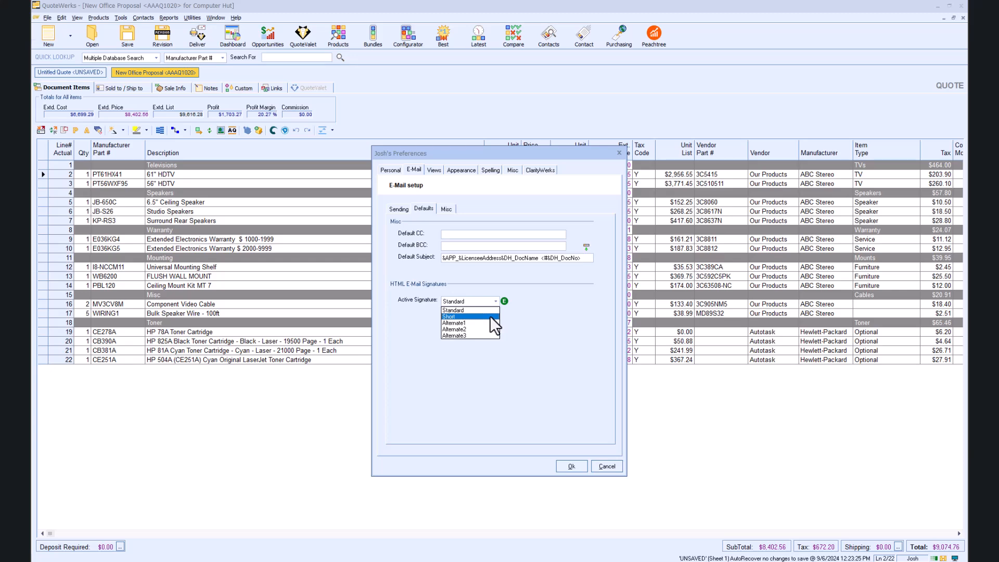
{"action": "left_click", "coordinate": [489, 317]}
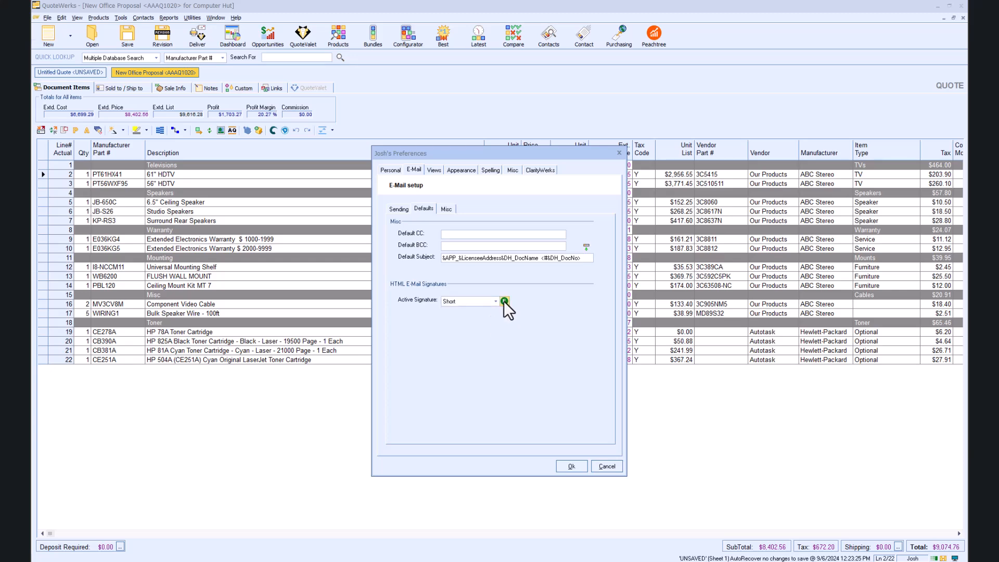
{"action": "left_click", "coordinate": [505, 302]}
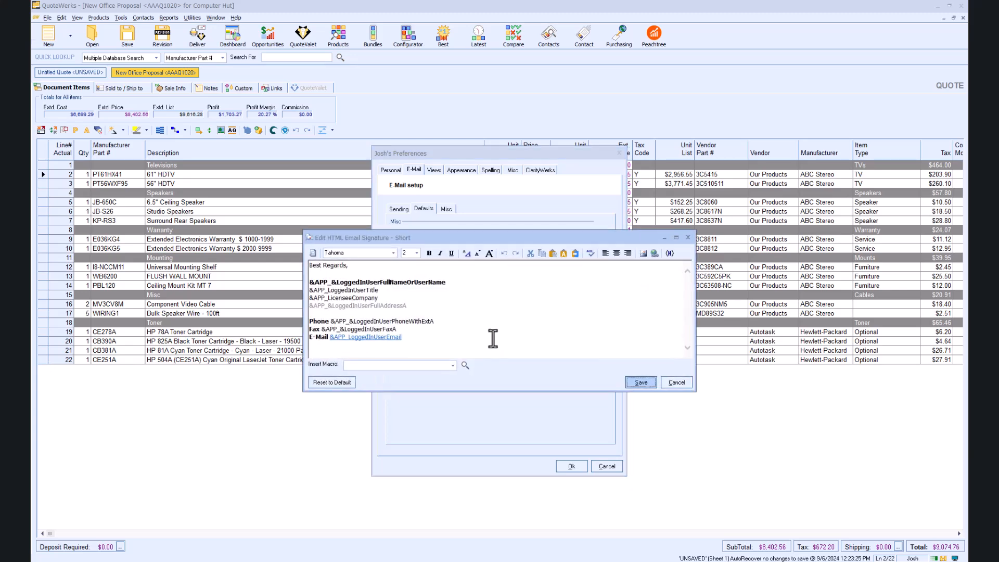
{"action": "left_click", "coordinate": [674, 382]}
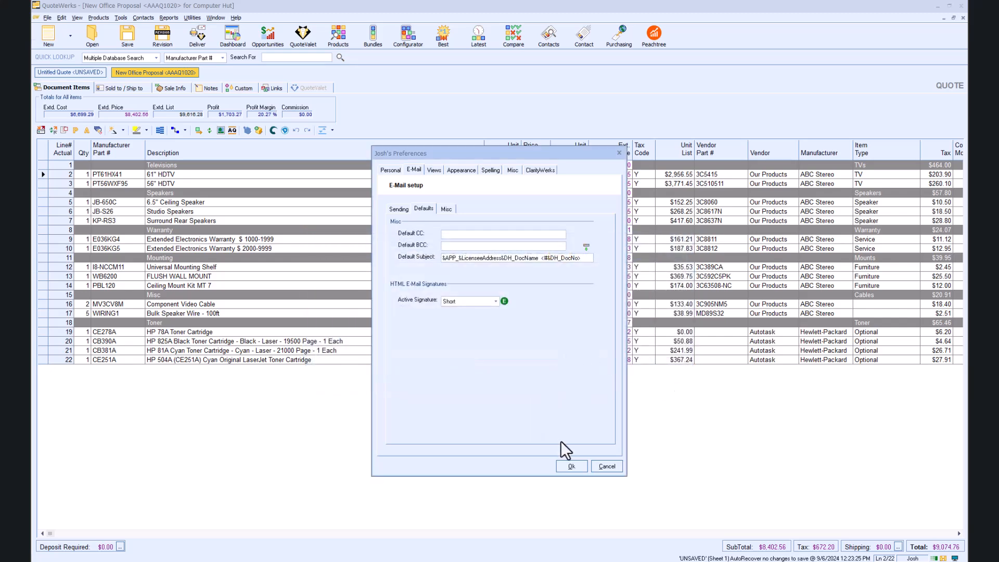
Step: Review the e-mail encoding settings and save the preferences
{"action": "left_click", "coordinate": [447, 209]}
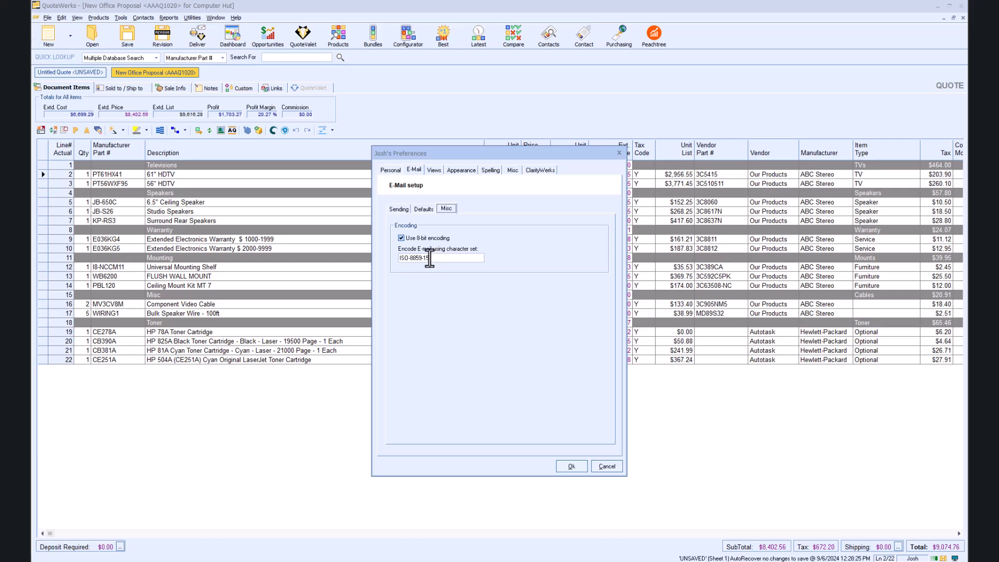
{"action": "left_click", "coordinate": [404, 208]}
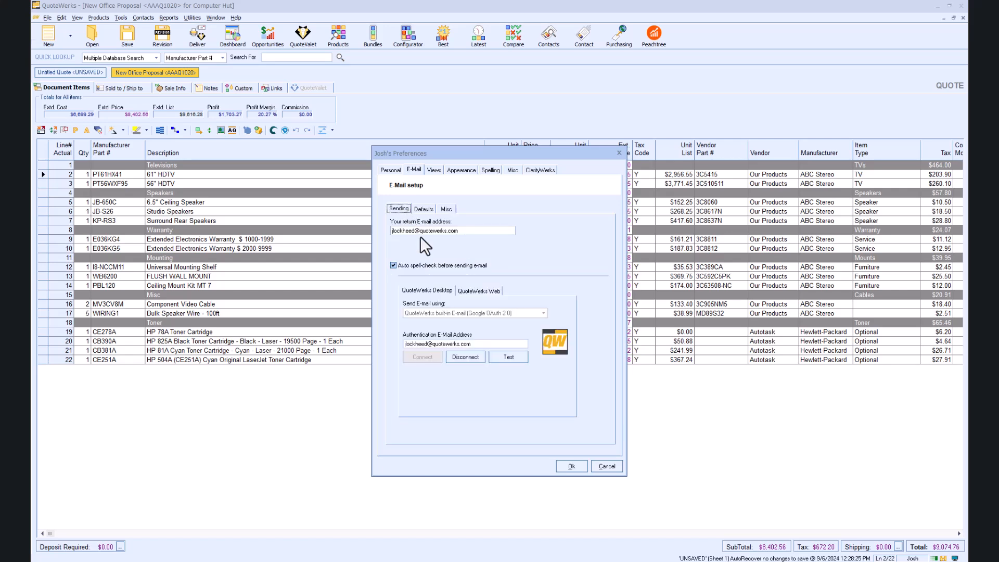
{"action": "left_click", "coordinate": [571, 467]}
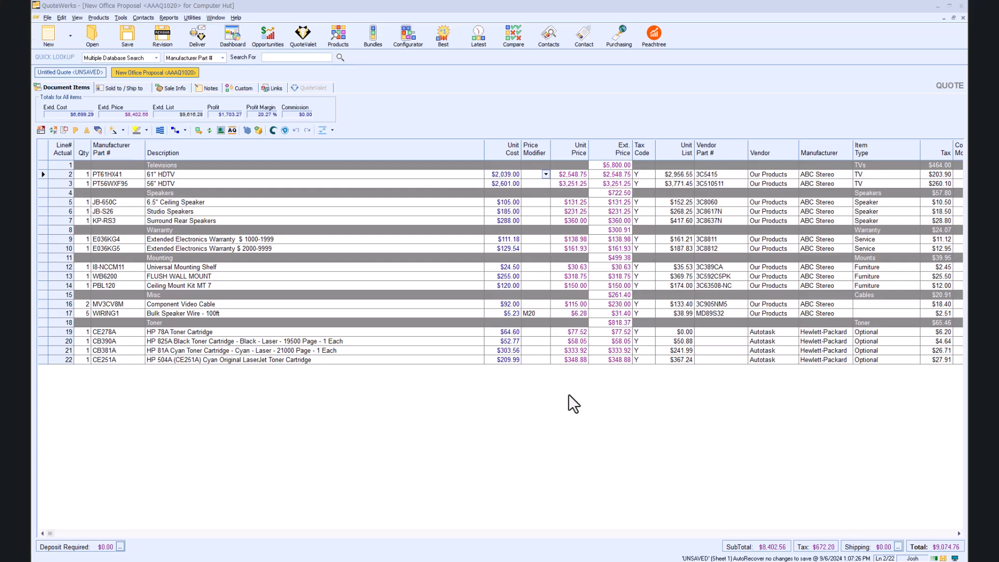
Step: Open the E-Mail Template Manager, list the templates of <All Users>, and open Sample E-Mail Template
{"action": "left_click", "coordinate": [121, 18]}
{"action": "left_click", "coordinate": [163, 257]}
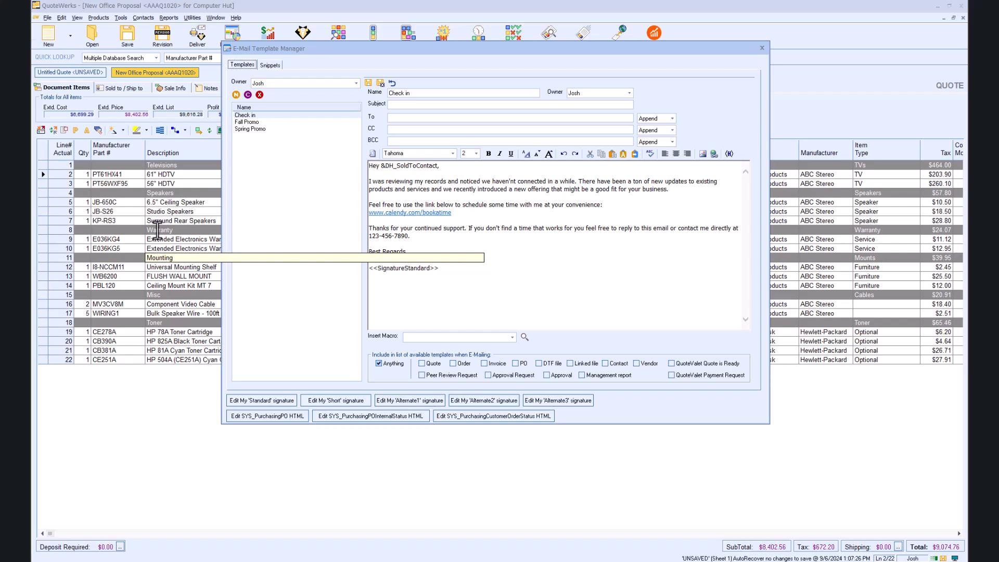
{"action": "left_click", "coordinate": [357, 86]}
{"action": "left_click", "coordinate": [335, 90]}
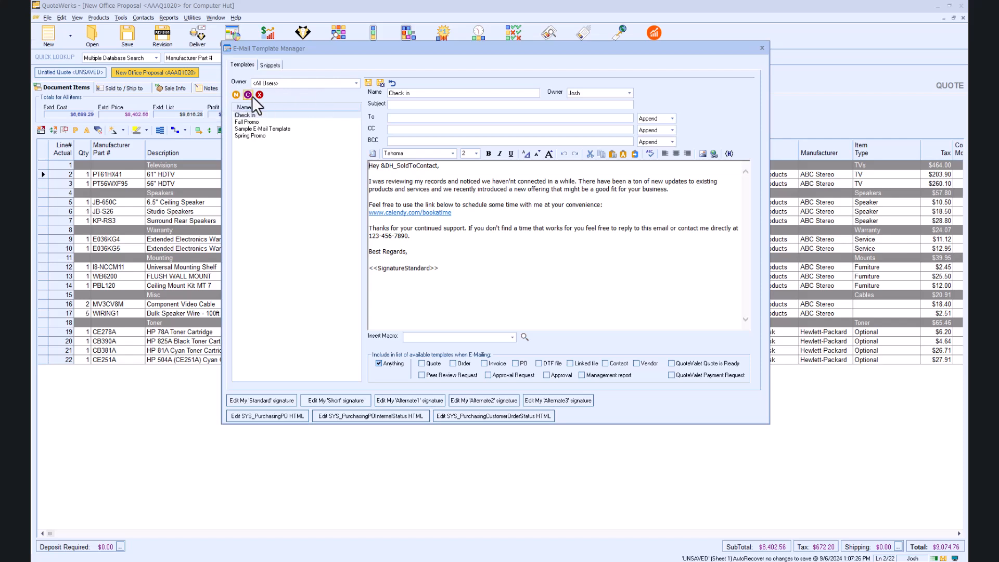
{"action": "left_click", "coordinate": [279, 129]}
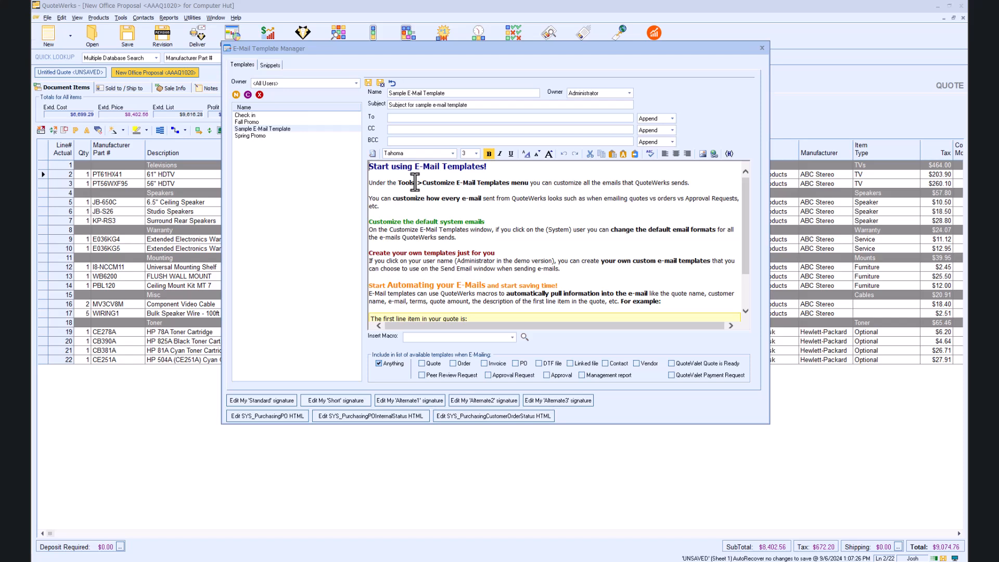
Step: Toggle bold off and back on for the heading "Start using E-Mail Templates!" in the template body
{"action": "left_click_drag", "start_coordinate": [368, 166], "coordinate": [487, 165]}
{"action": "left_click", "coordinate": [489, 153]}
{"action": "left_click", "coordinate": [489, 153]}
{"action": "left_click", "coordinate": [484, 195]}
{"action": "scroll", "coordinate": [750, 200], "scroll_direction": "down", "scroll_amount": 2}
{"action": "left_click", "coordinate": [702, 153]}
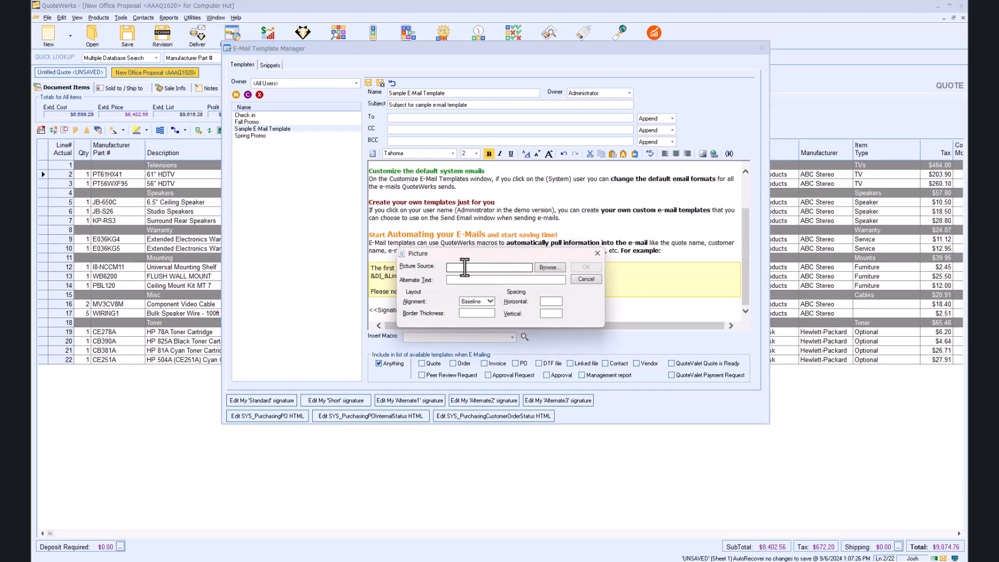
{"action": "left_click", "coordinate": [597, 253]}
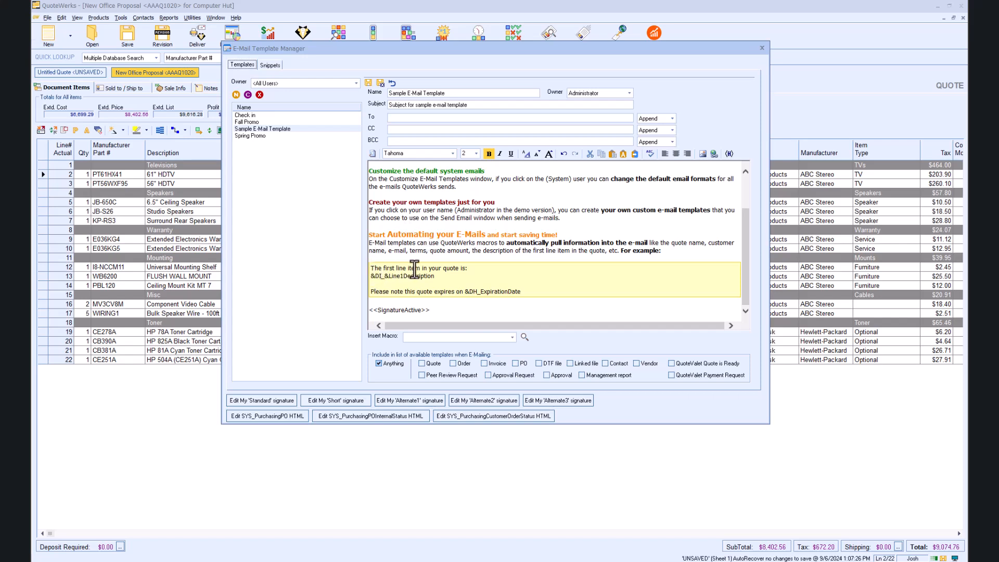
Step: Highlight the &DI_&Line1Description macro in the sample template's body to examine it
{"action": "left_click_drag", "start_coordinate": [435, 276], "coordinate": [368, 276]}
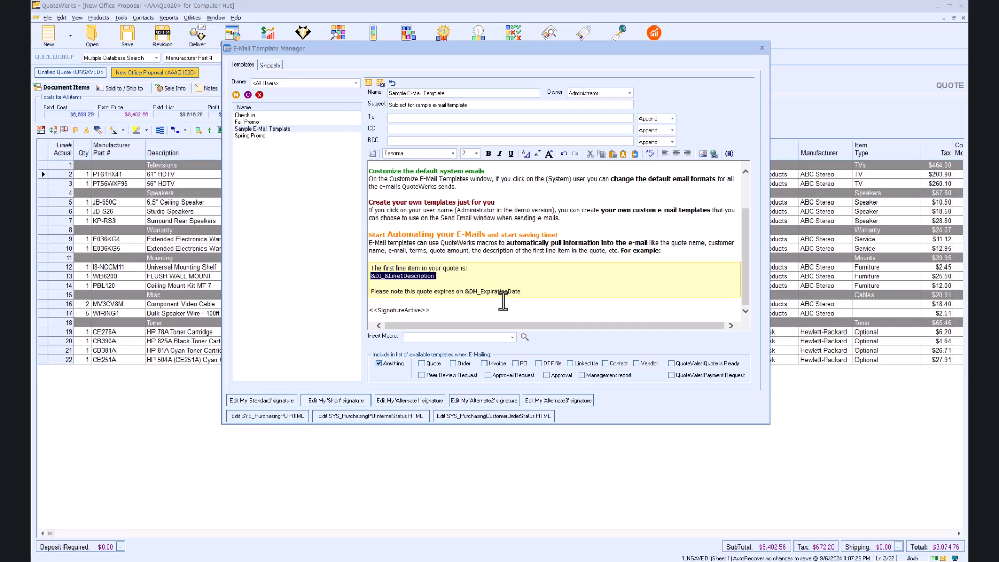
Step: Browse the macros available for the e-mail body, search the fields for "billto", and close the search without inserting one
{"action": "left_click", "coordinate": [511, 337]}
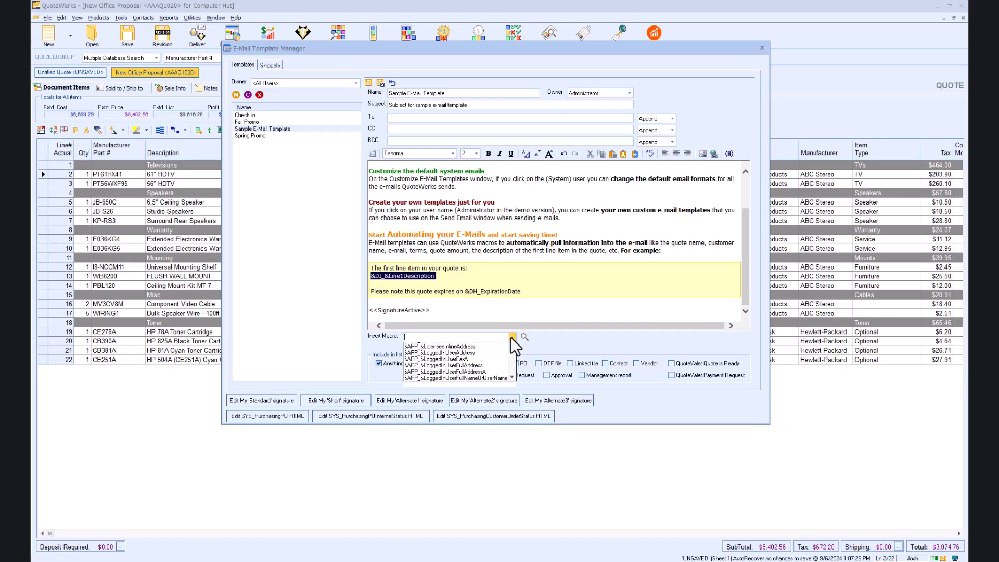
{"action": "mouse_move", "coordinate": [511, 354]}
{"action": "left_mouse_down"}
{"action": "mouse_move", "coordinate": [511, 379]}
{"action": "mouse_move", "coordinate": [514, 351]}
{"action": "left_mouse_up"}
{"action": "left_click", "coordinate": [512, 338]}
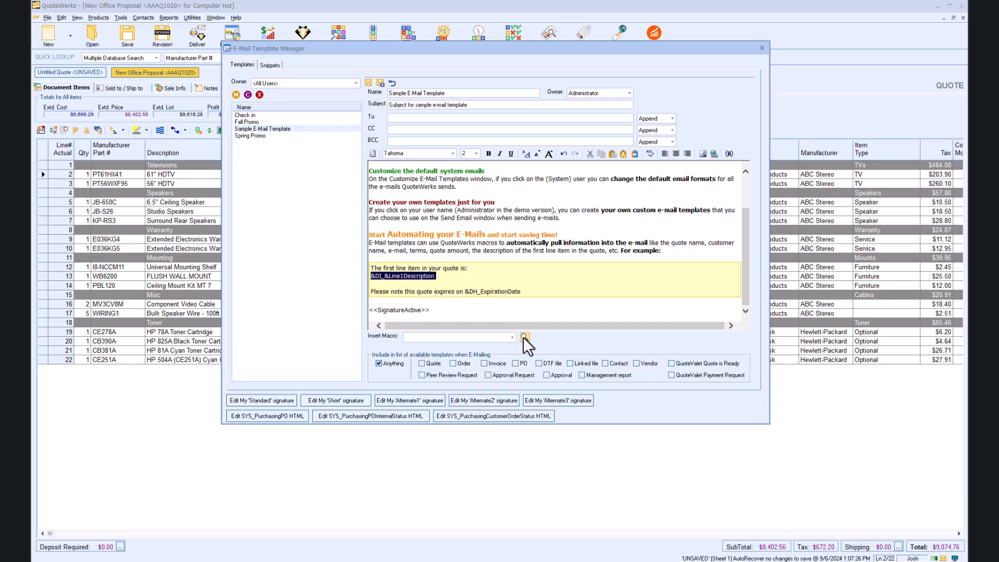
{"action": "left_click", "coordinate": [524, 336]}
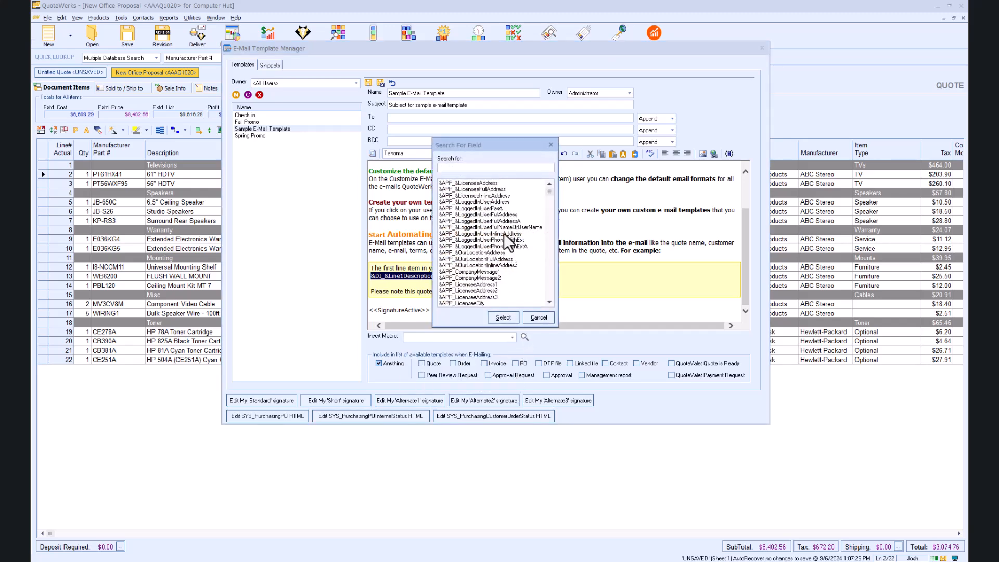
{"action": "type", "text": "billto"}
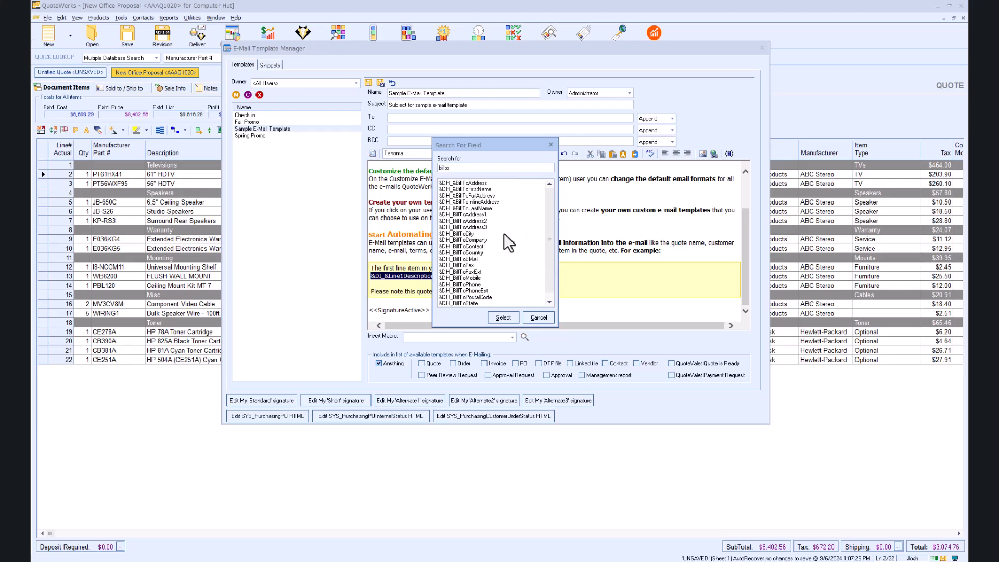
{"action": "left_click", "coordinate": [482, 245]}
{"action": "left_click", "coordinate": [548, 321]}
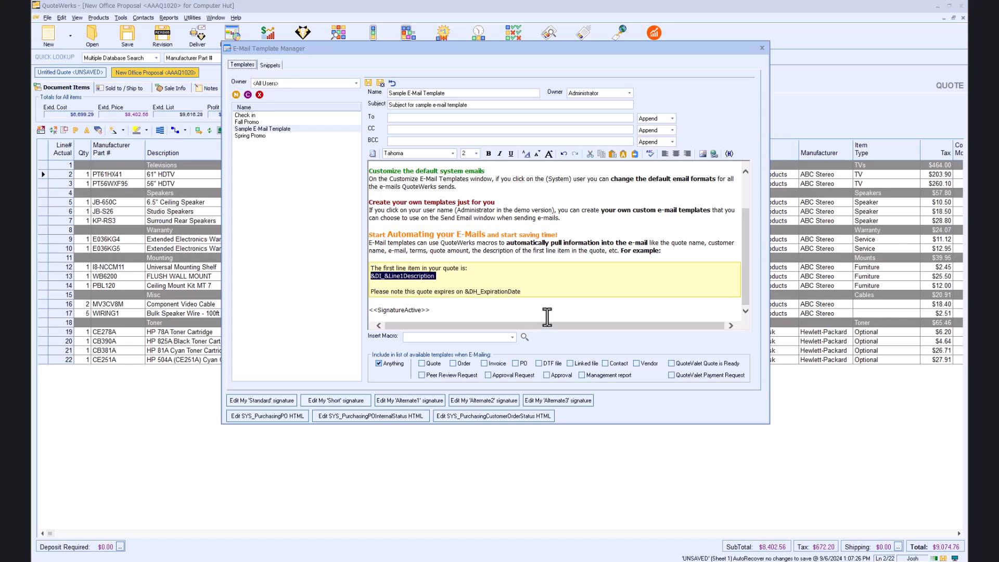
Step: Open the Fall Promo template and review its body down to the signature macros
{"action": "left_click", "coordinate": [547, 317]}
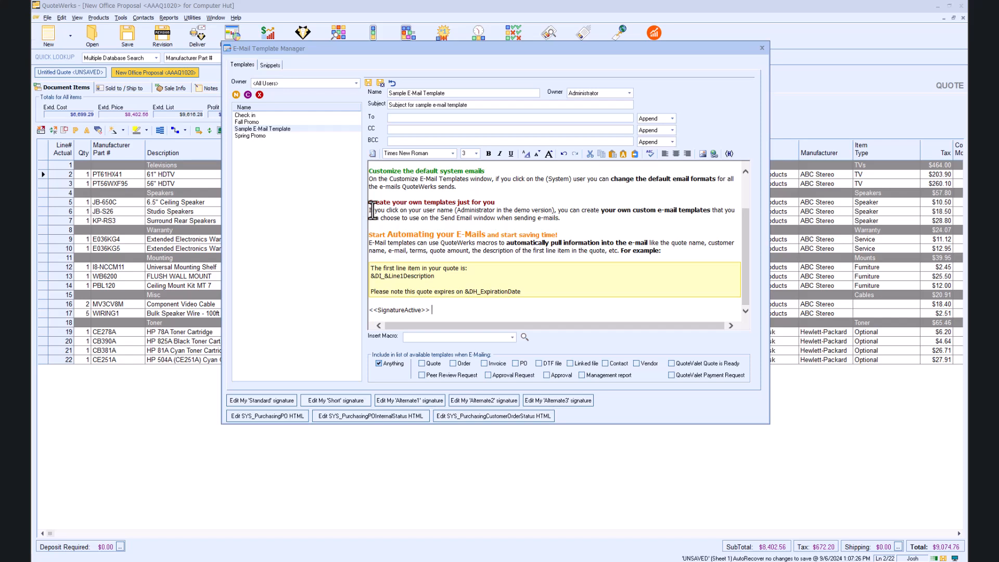
{"action": "left_click", "coordinate": [246, 122]}
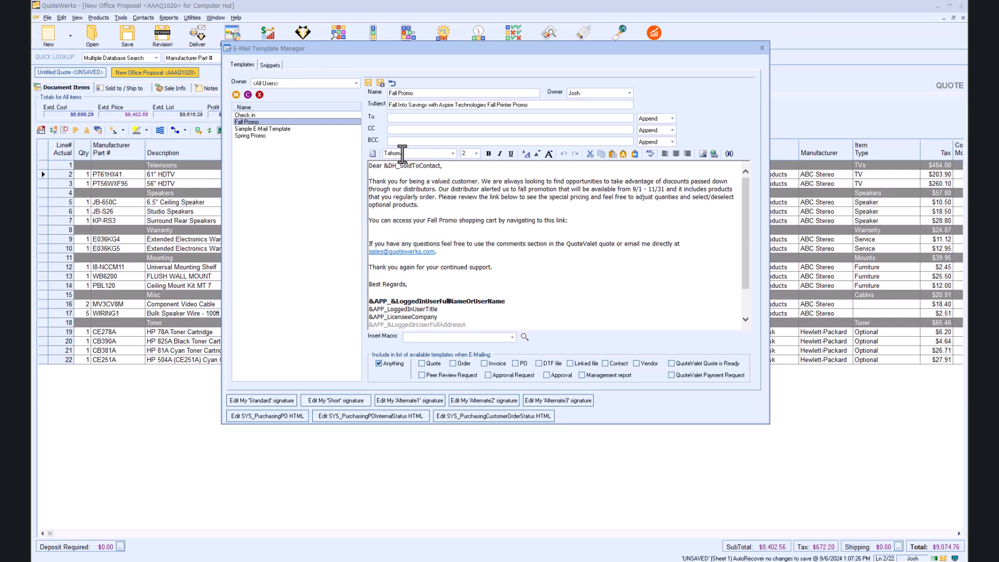
{"action": "scroll", "coordinate": [426, 185], "scroll_direction": "down", "scroll_amount": 2}
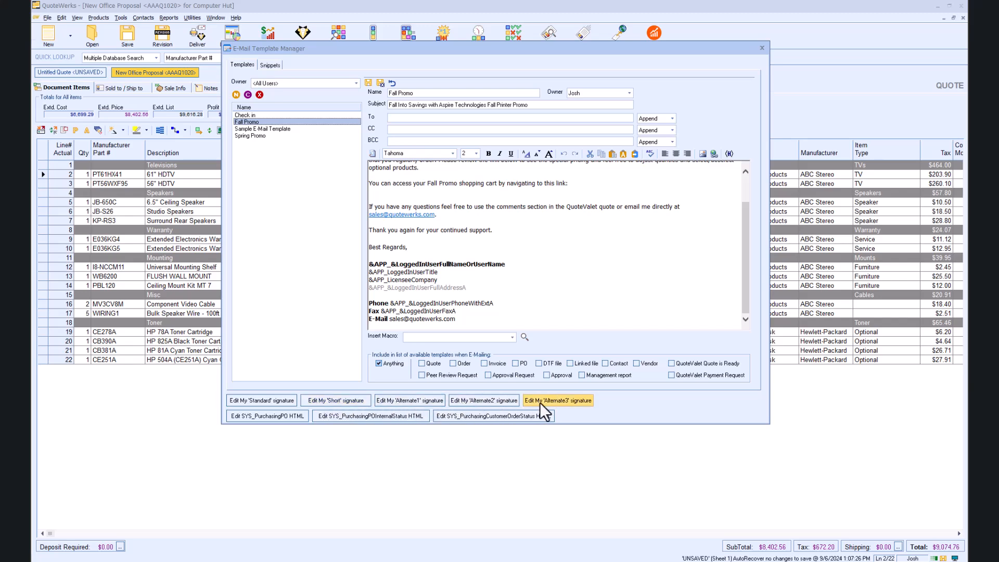
Step: Insert the QW Logo picture below the e-mail line of the Standard signature and save the signature
{"action": "left_click", "coordinate": [285, 405]}
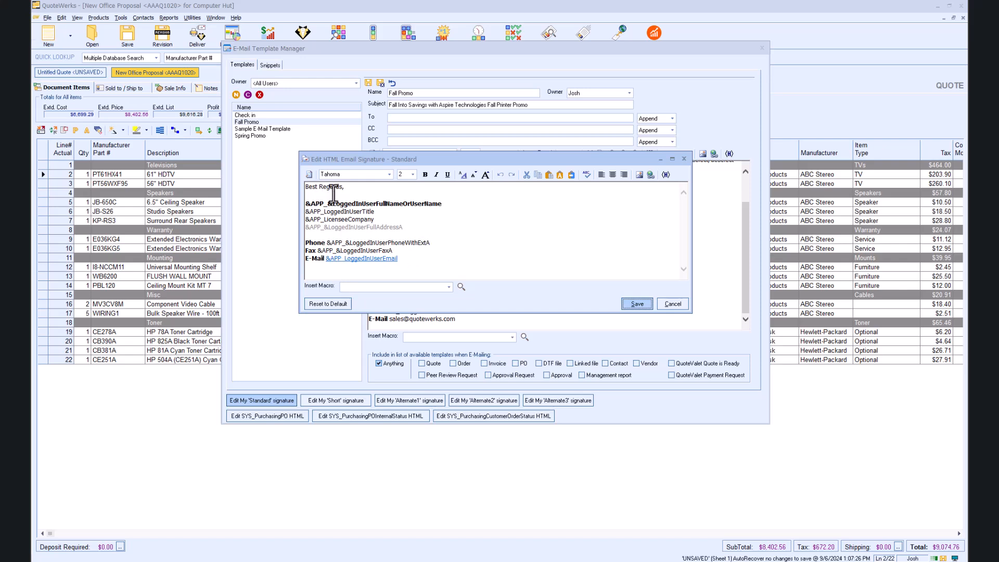
{"action": "left_click", "coordinate": [403, 265]}
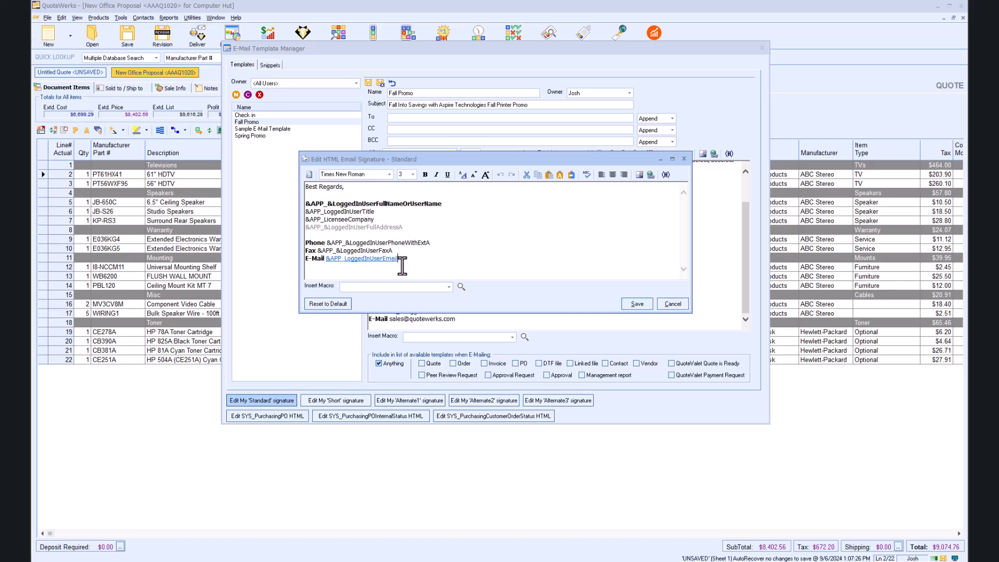
{"action": "left_click", "coordinate": [639, 175]}
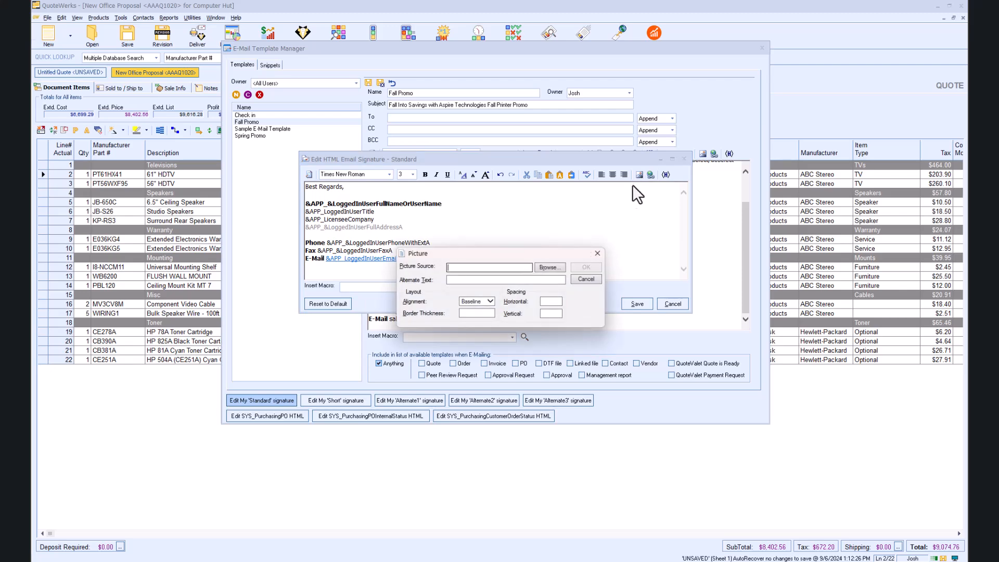
{"action": "left_click", "coordinate": [544, 267]}
{"action": "scroll", "coordinate": [508, 336], "scroll_direction": "down", "scroll_amount": 10}
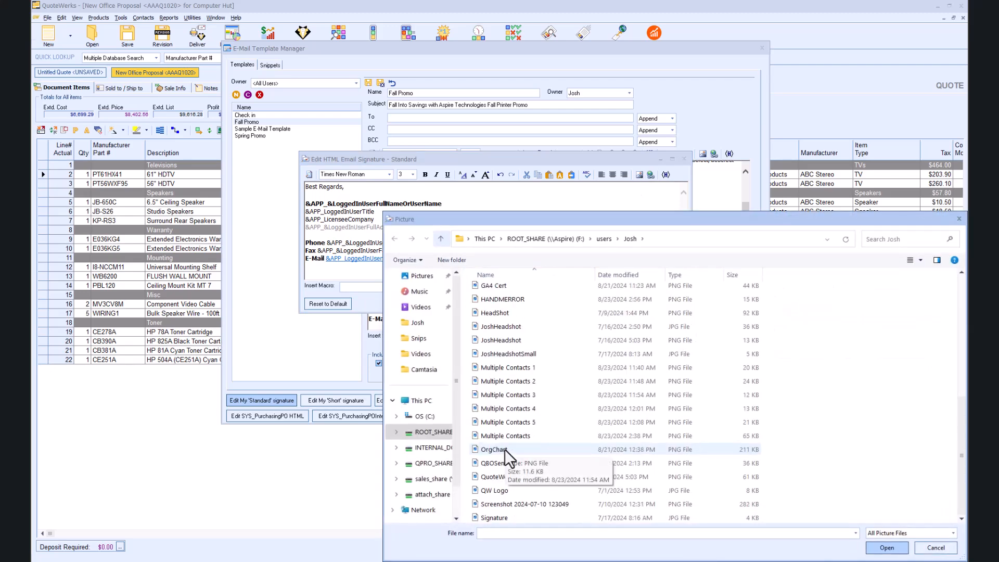
{"action": "left_click", "coordinate": [494, 490]}
{"action": "left_click", "coordinate": [886, 547]}
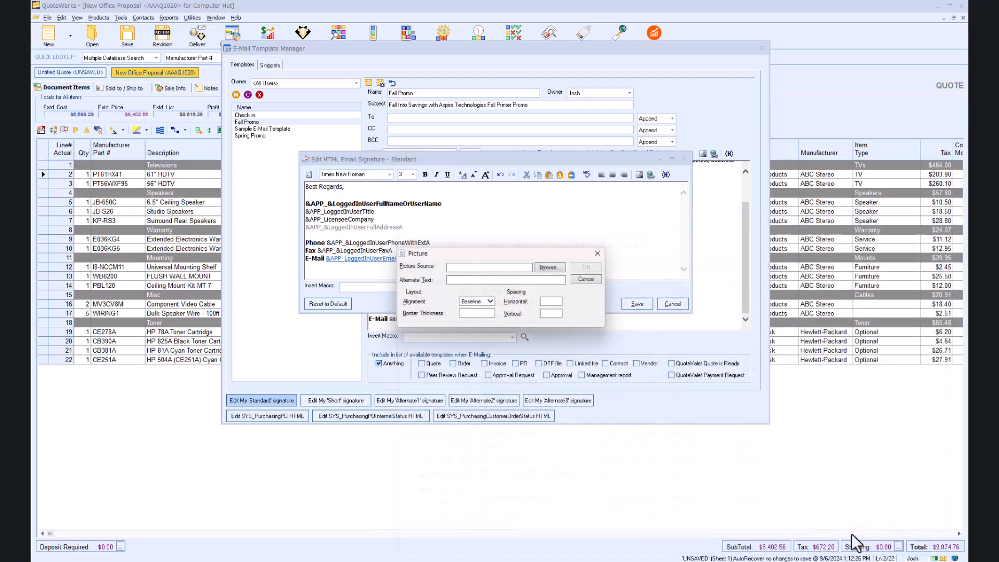
{"action": "left_click", "coordinate": [586, 267]}
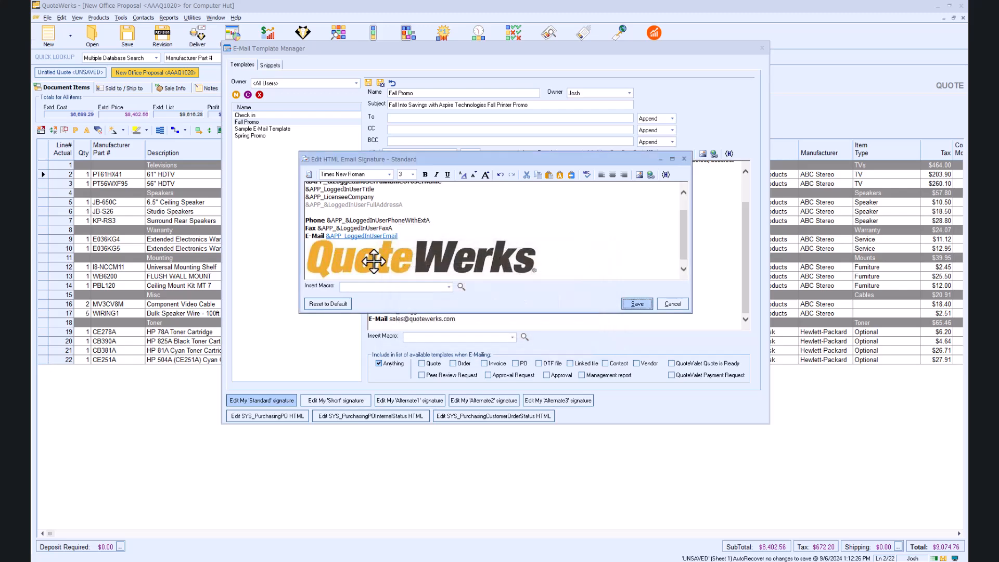
{"action": "left_click", "coordinate": [630, 303]}
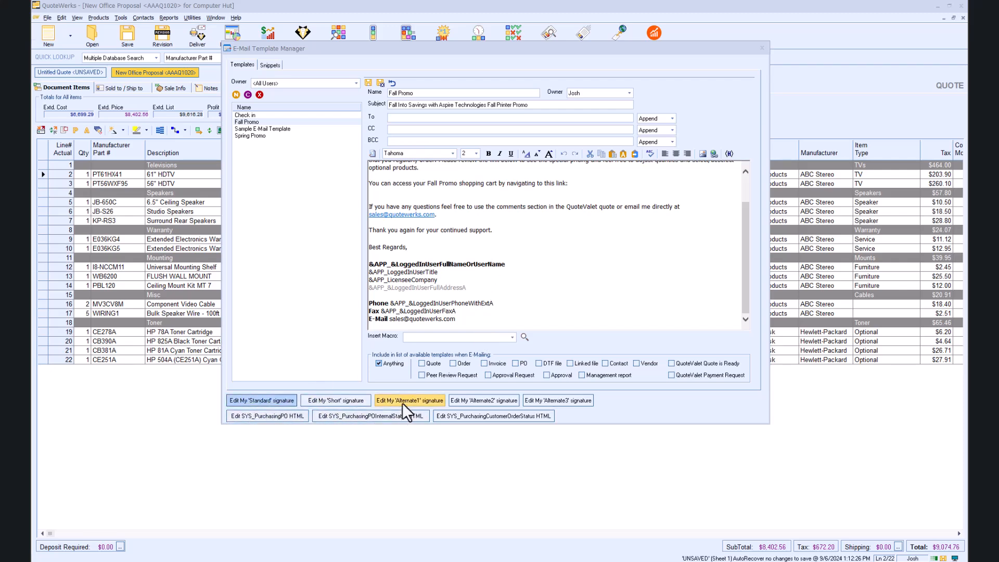
Step: Search the macro fields for "sign" to examine the signature macros, and close the search without inserting one
{"action": "left_click", "coordinate": [524, 337]}
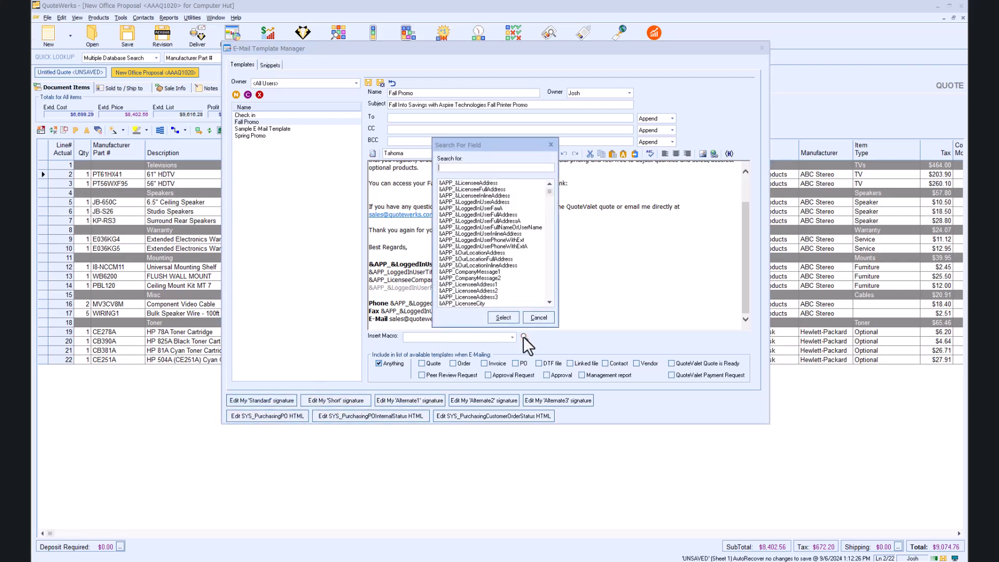
{"action": "type", "text": "sign"}
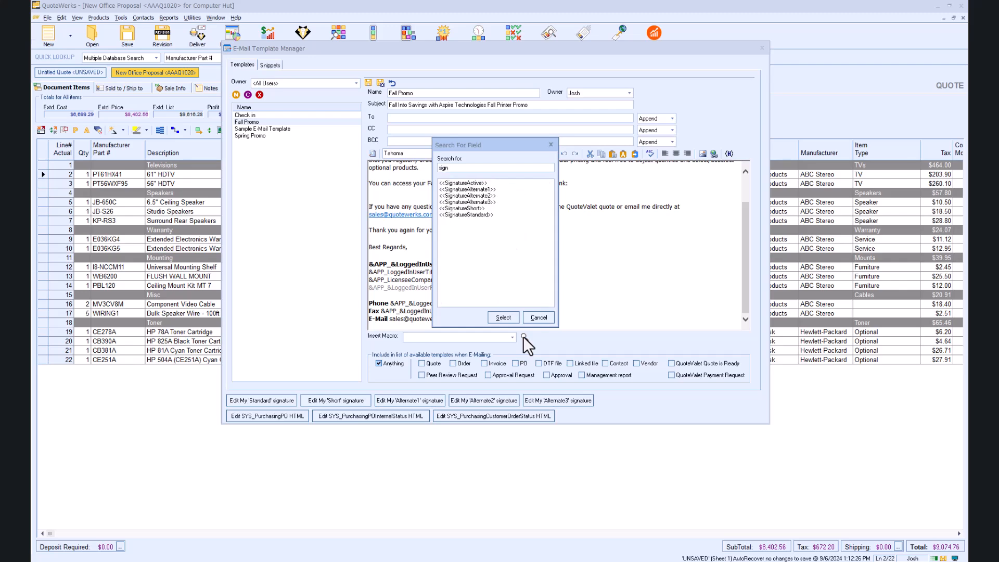
{"action": "key", "text": "BackSpace"}
{"action": "key", "text": "BackSpace"}
{"action": "key", "text": "BackSpace"}
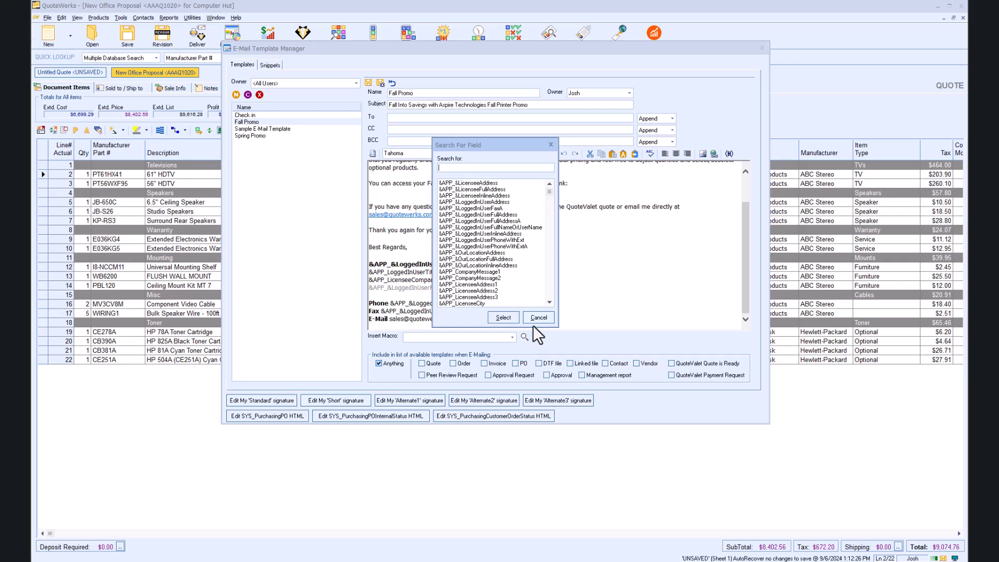
{"action": "left_click", "coordinate": [533, 318]}
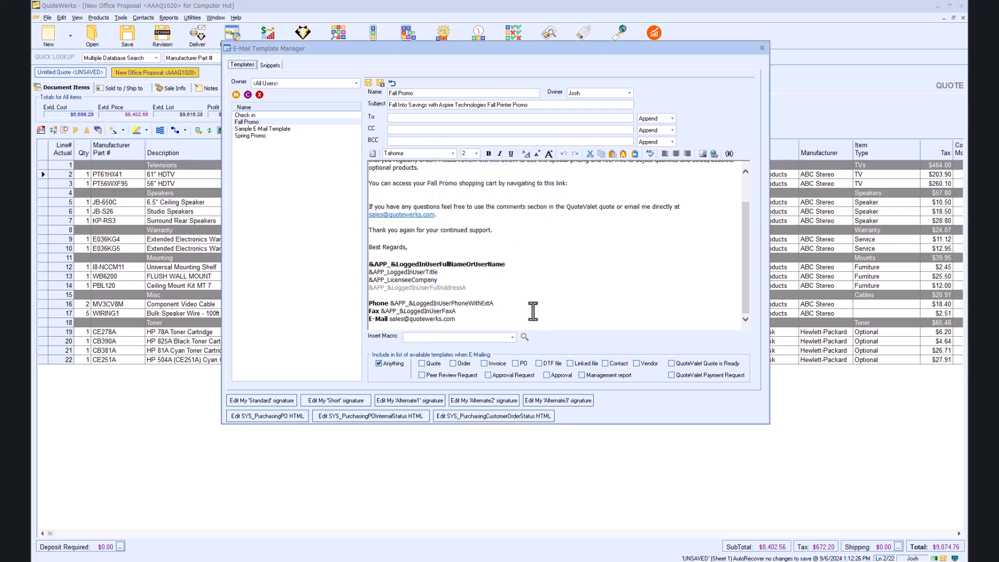
Step: Review the Spring Promo and Check in templates and close the E-Mail Template Manager
{"action": "left_click", "coordinate": [251, 121]}
{"action": "left_click", "coordinate": [260, 136]}
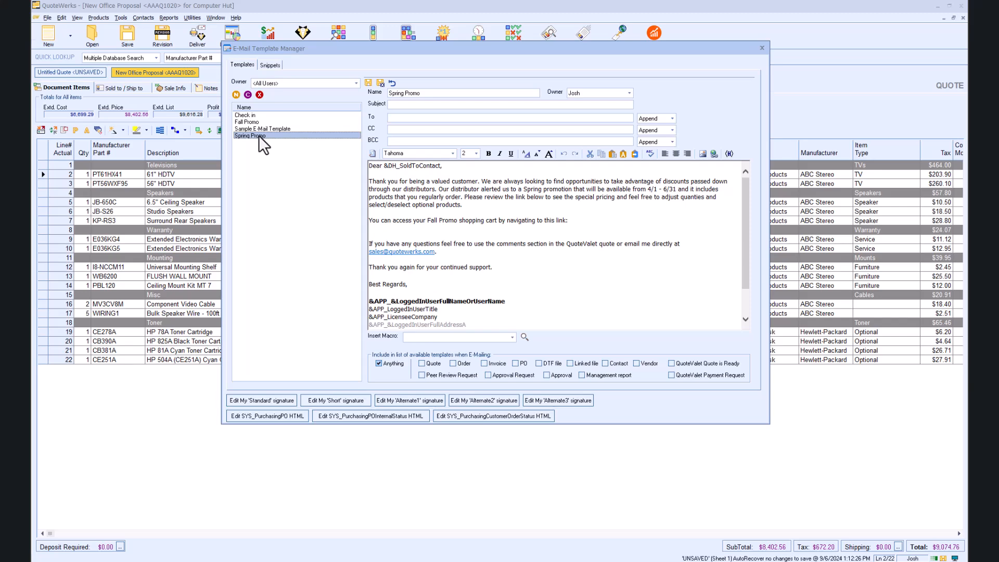
{"action": "left_click", "coordinate": [249, 115]}
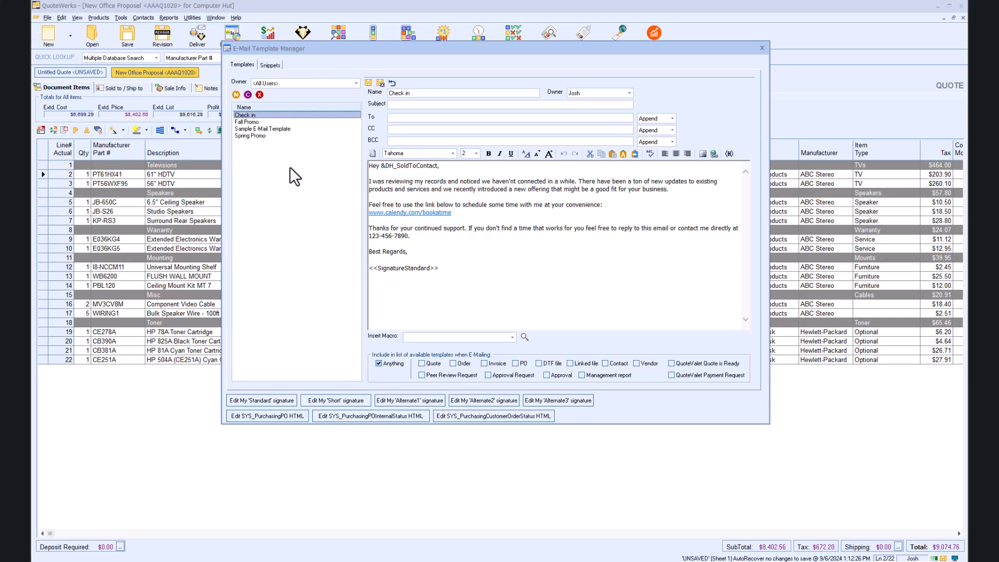
{"action": "key", "text": "Escape"}
{"action": "left_click", "coordinate": [271, 203]}
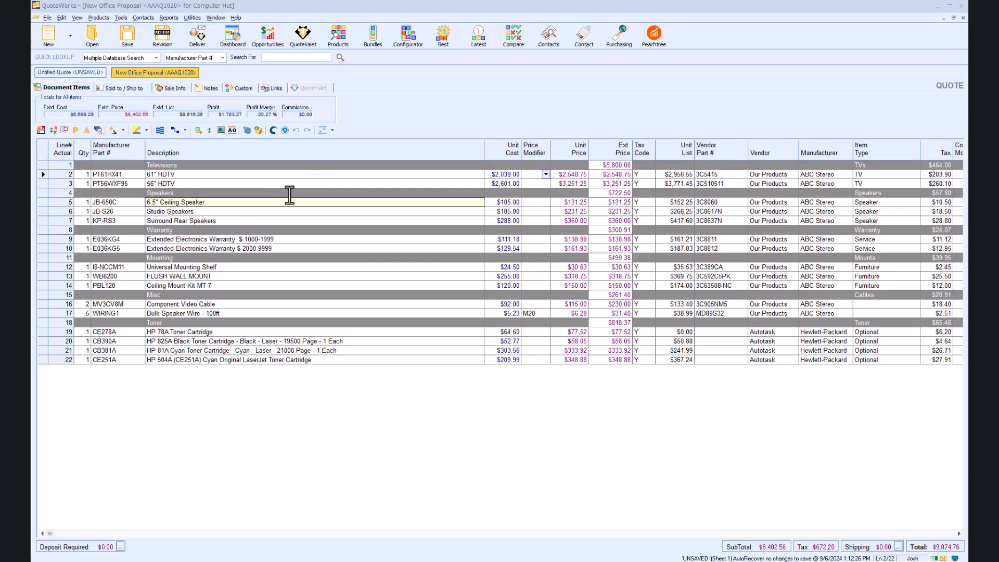
Step: List all QuoteWerks contacts and open the Computer Hut company record for editing
{"action": "left_click", "coordinate": [546, 36]}
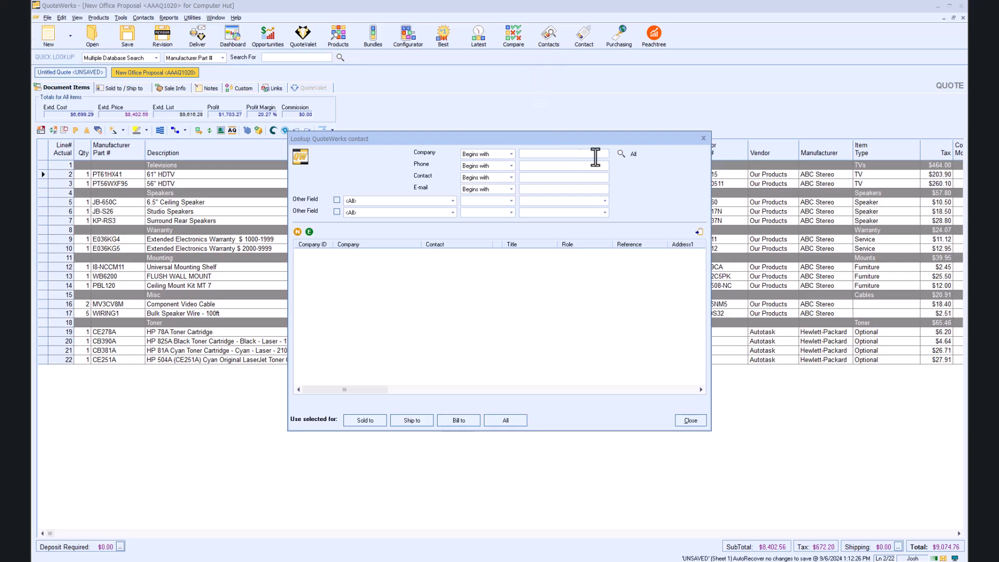
{"action": "left_click", "coordinate": [622, 153]}
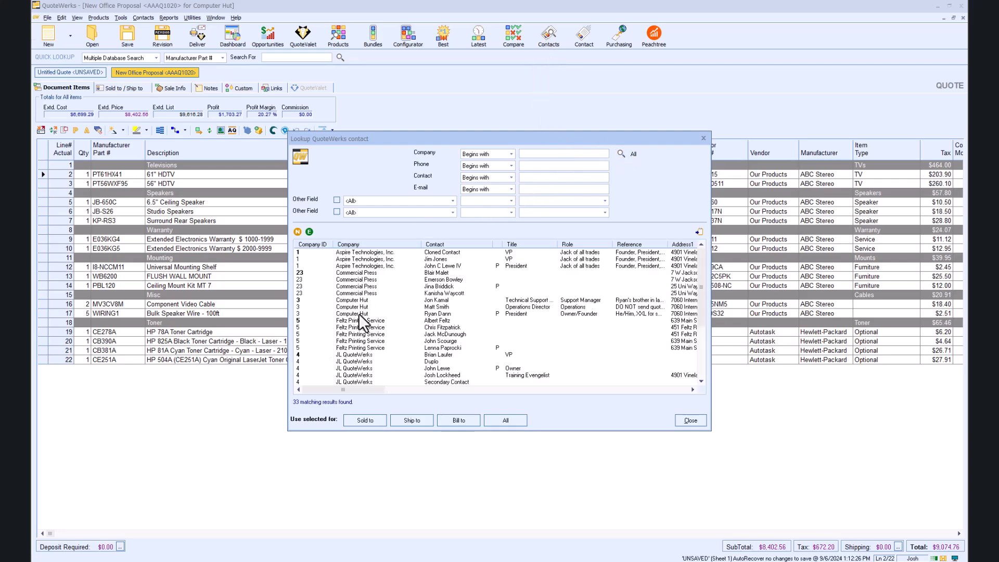
{"action": "left_click", "coordinate": [354, 301]}
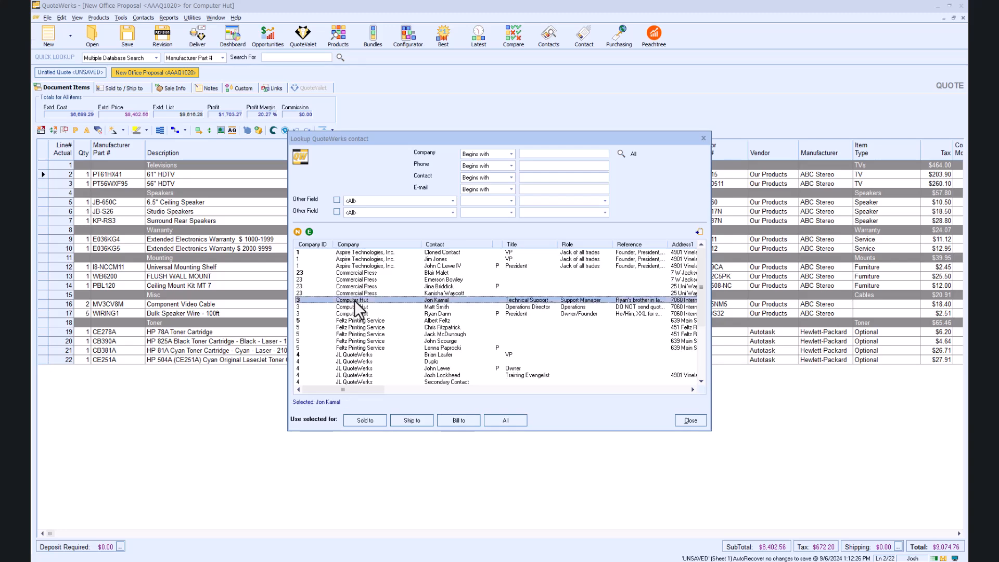
{"action": "left_click", "coordinate": [309, 232]}
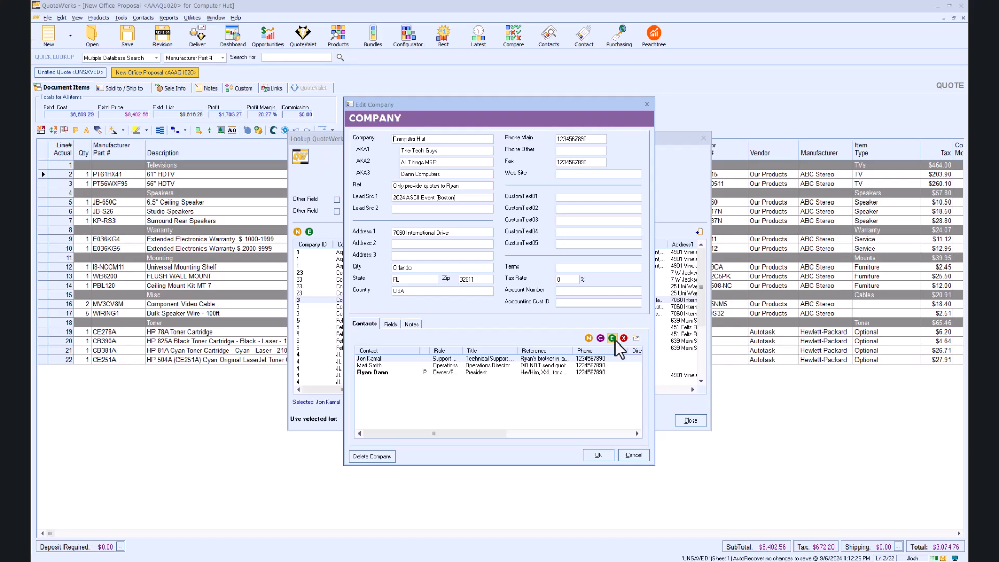
Step: Start an e-mail to Computer Hut's primary contact, the President, and choose a saved template for it
{"action": "left_click_drag", "start_coordinate": [516, 438], "coordinate": [479, 430]}
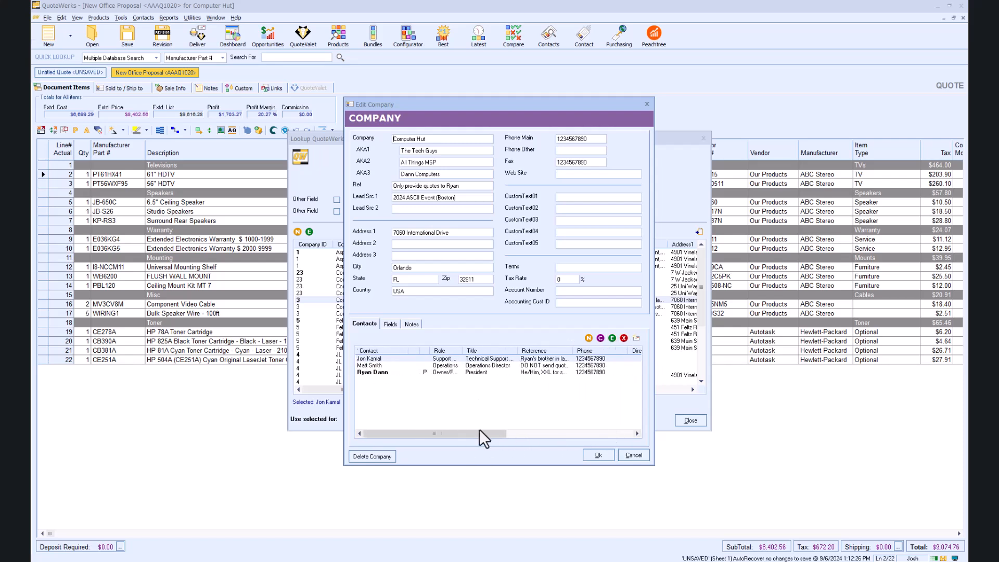
{"action": "left_click", "coordinate": [394, 372]}
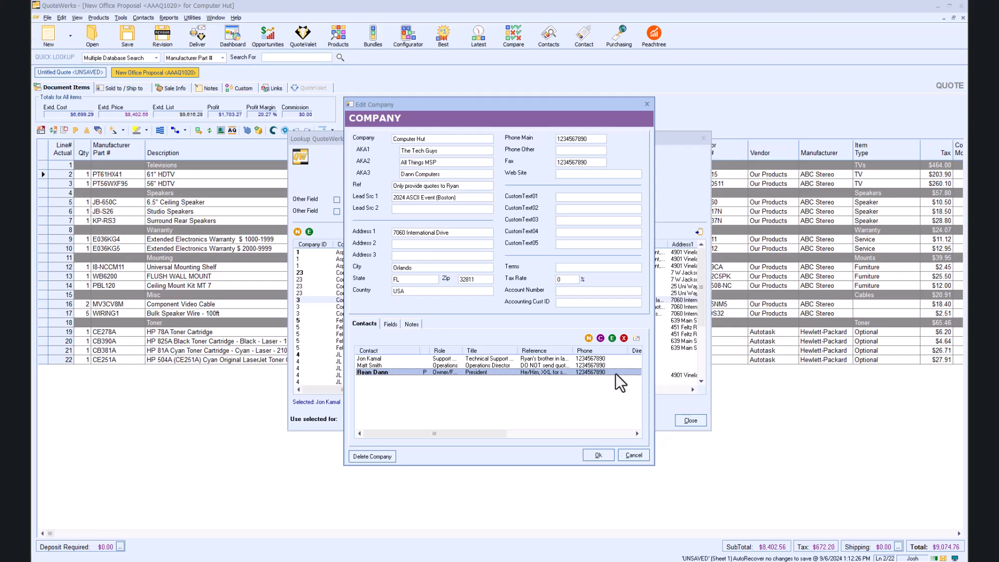
{"action": "left_click", "coordinate": [635, 338]}
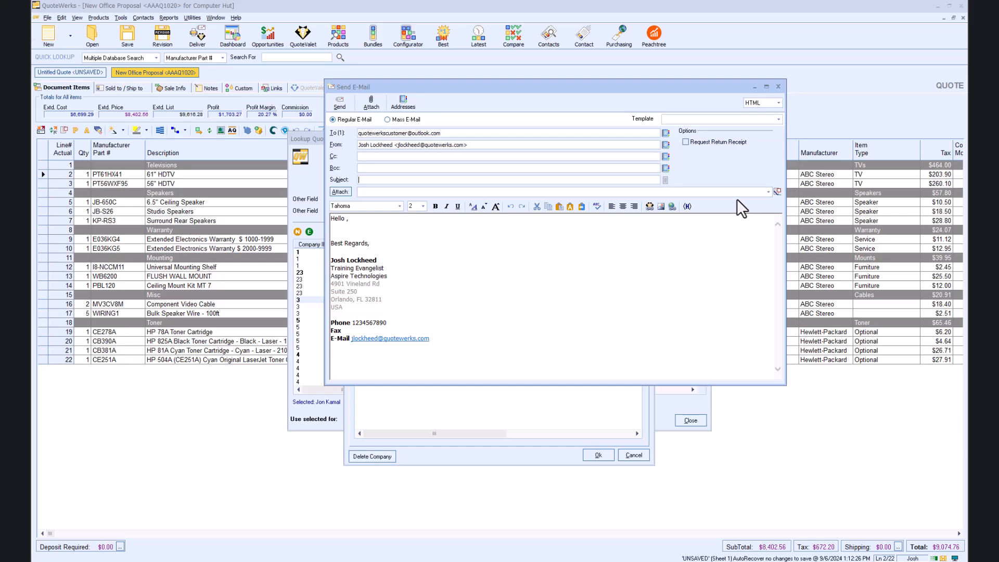
{"action": "left_click", "coordinate": [778, 119]}
{"action": "left_click", "coordinate": [746, 137]}
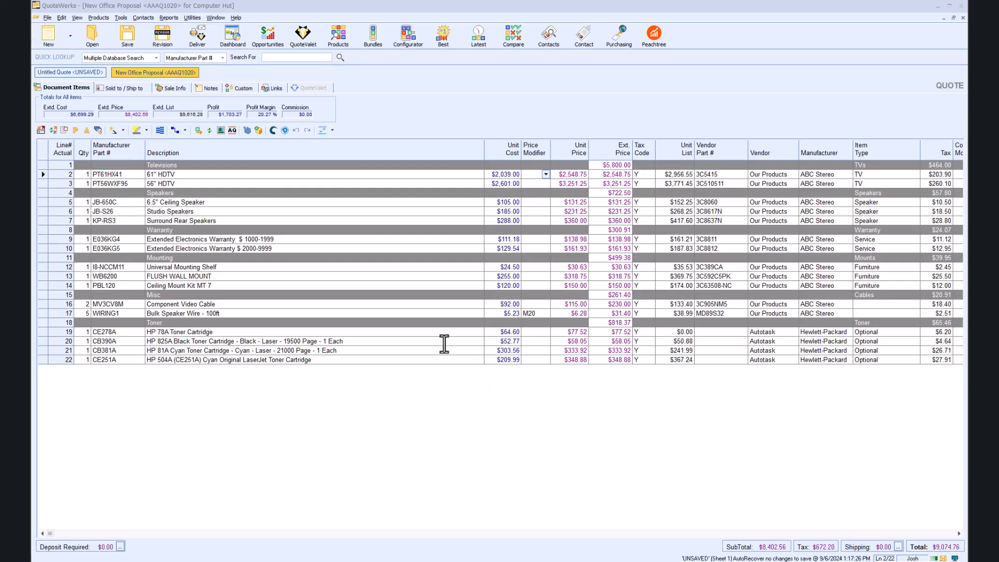
Step: Draft an e-mail of the quote with the Word Proposal layout, view the available templates, and close the draft unsent
{"action": "left_click", "coordinate": [199, 42]}
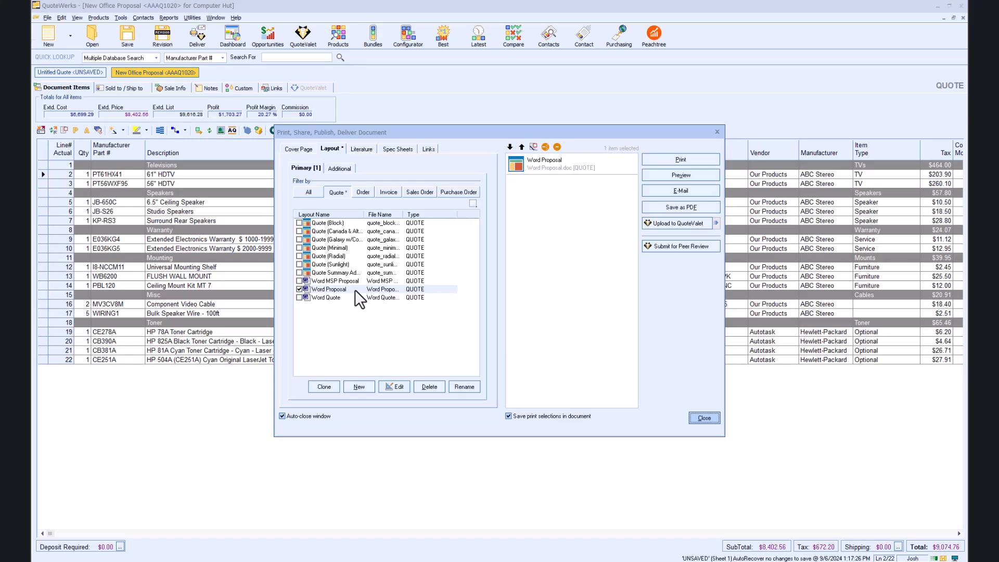
{"action": "left_click", "coordinate": [663, 193]}
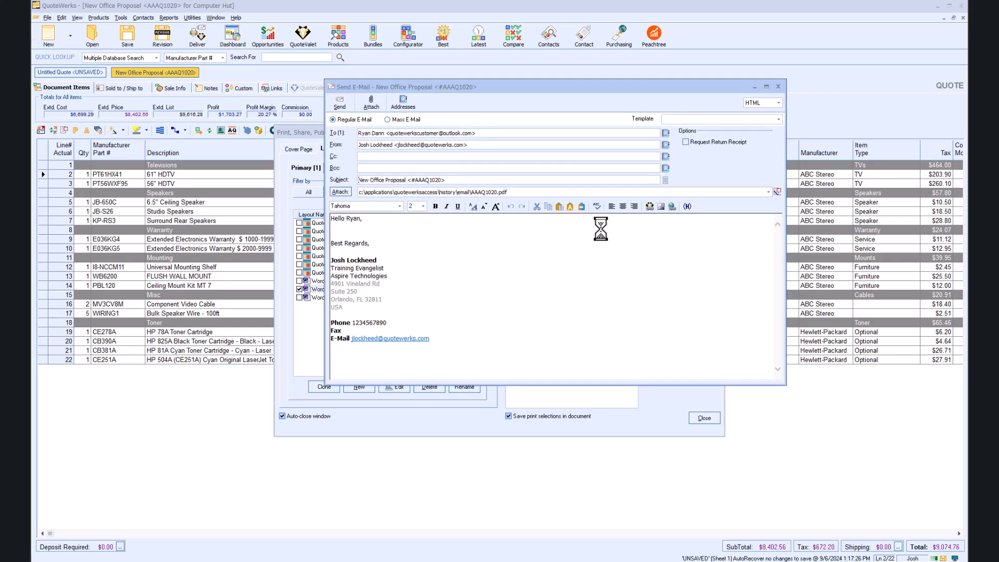
{"action": "left_click", "coordinate": [778, 121]}
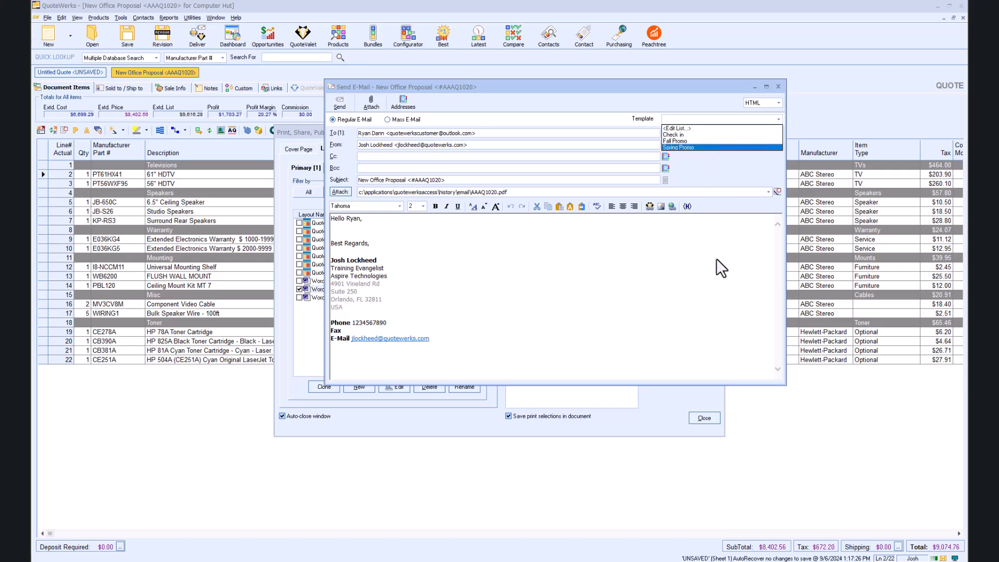
{"action": "left_click", "coordinate": [671, 256]}
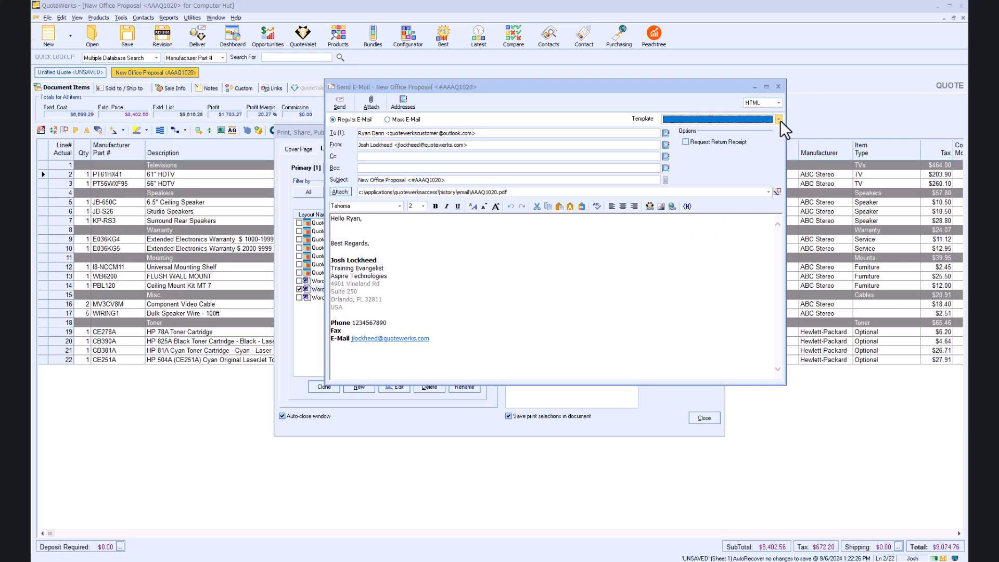
{"action": "left_click", "coordinate": [778, 89]}
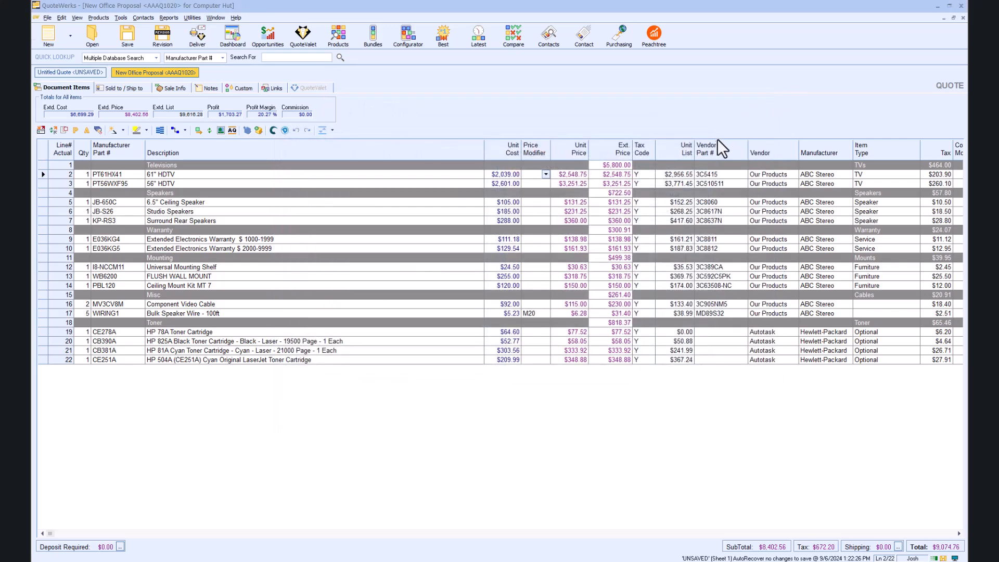
Step: Start delivering the New Office Proposal quote to QuoteValet with the Word Proposal layout, saving the quote when required
{"action": "left_click", "coordinate": [197, 41]}
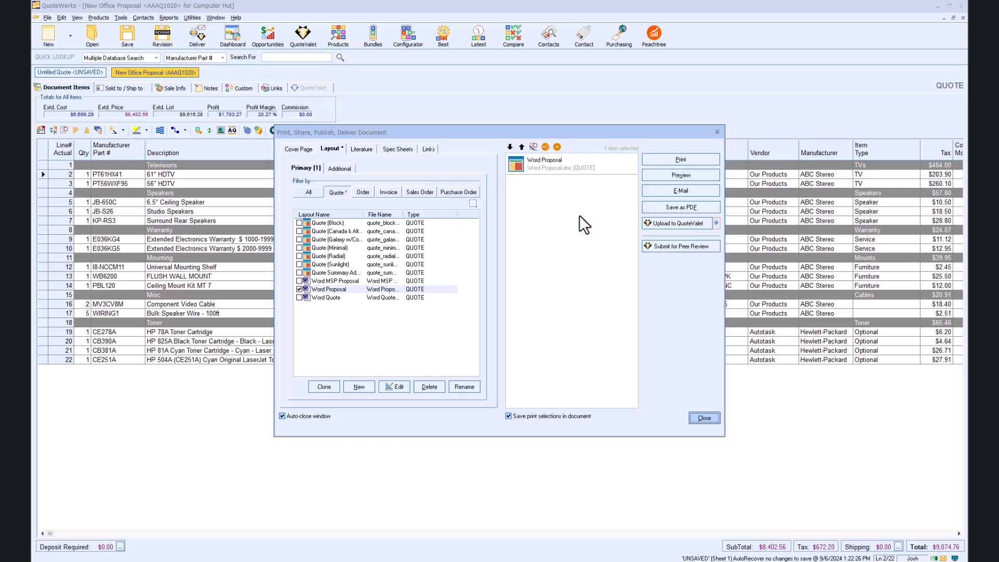
{"action": "left_click", "coordinate": [653, 222]}
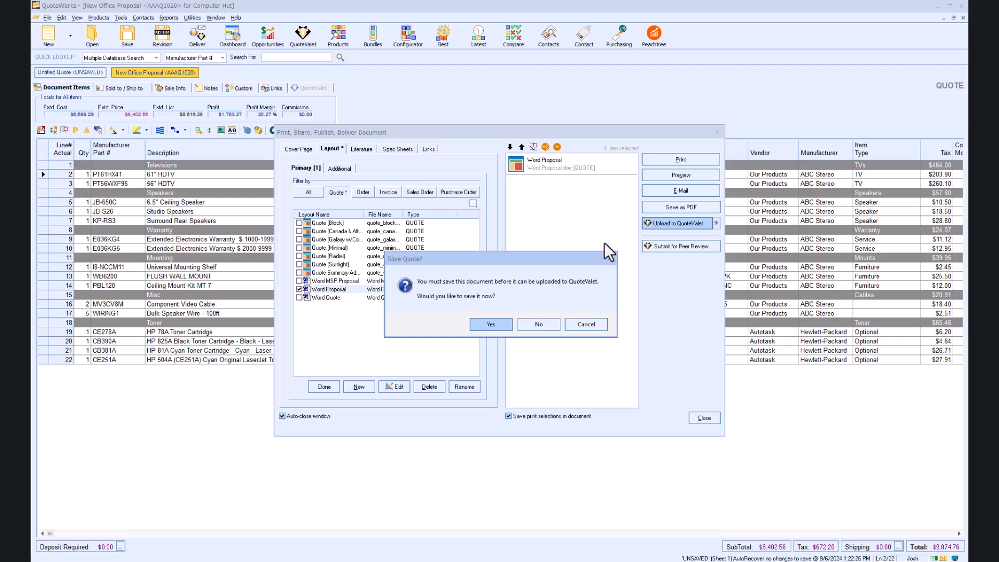
{"action": "left_click", "coordinate": [503, 321]}
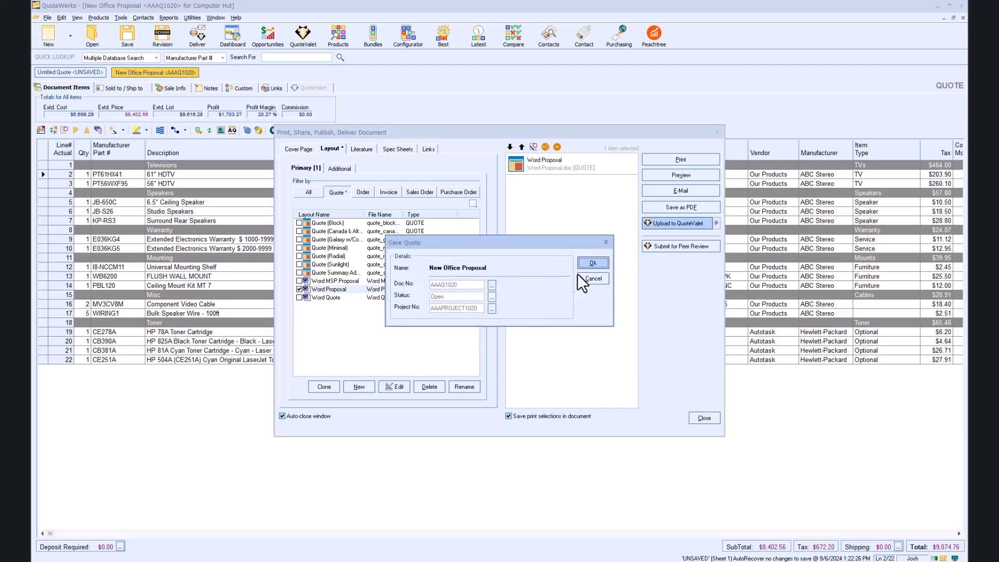
{"action": "left_click", "coordinate": [593, 263]}
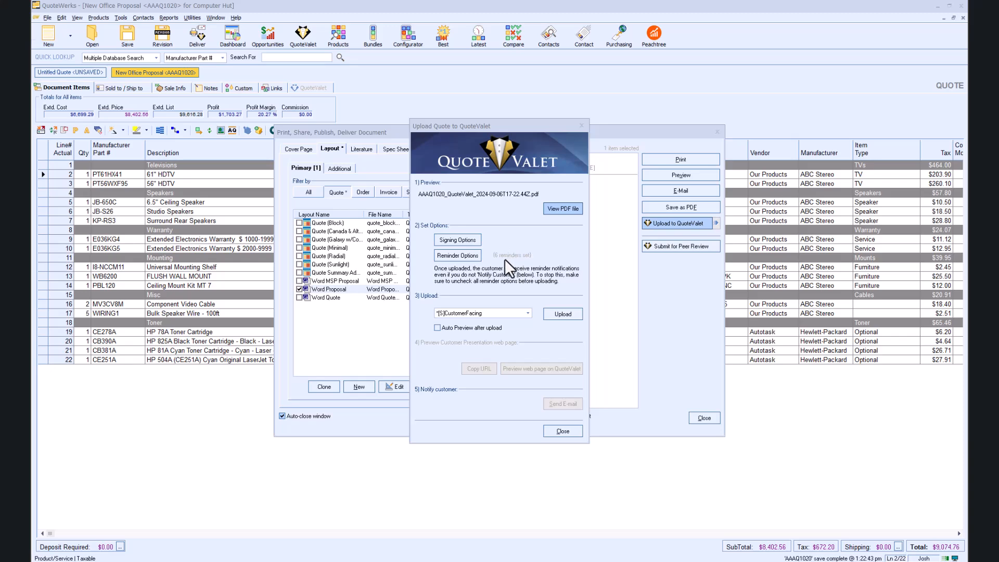
Step: Review and accept the recipient and sales rep auto-reminders, and upload the quote to QuoteValet with the *[S]CustomerFacing option
{"action": "left_click", "coordinate": [471, 258]}
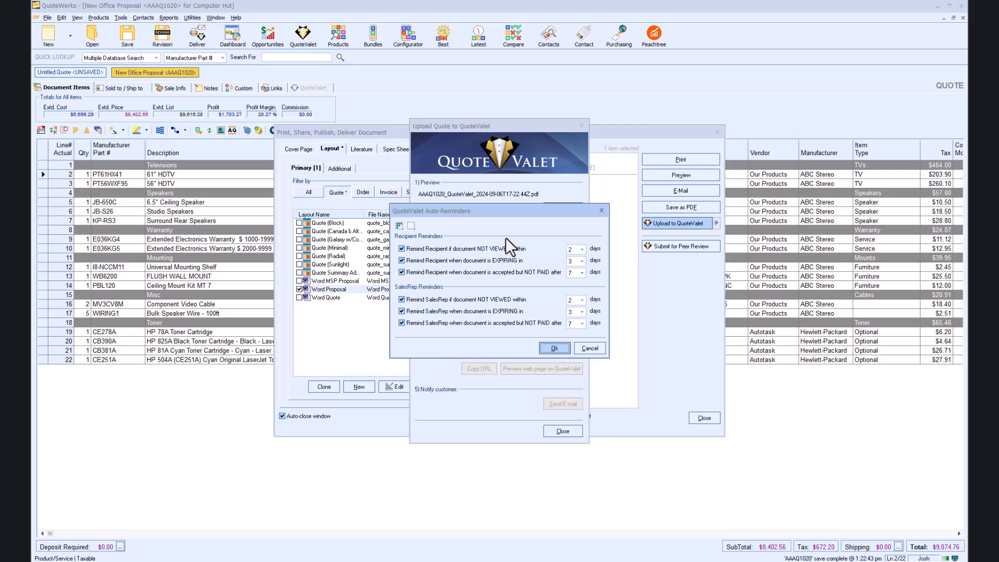
{"action": "left_click", "coordinate": [560, 351]}
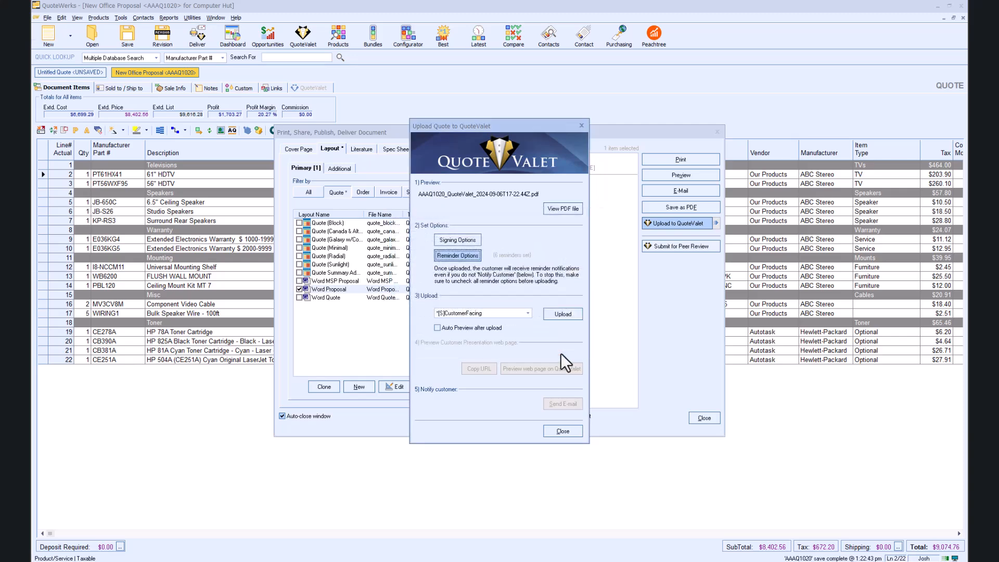
{"action": "left_click", "coordinate": [559, 316]}
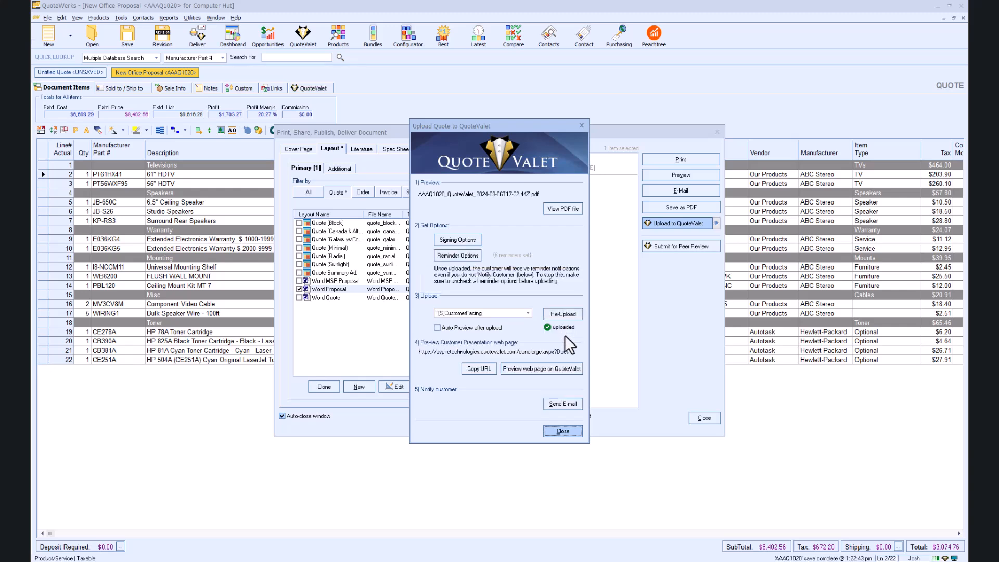
Step: Prepare the QuoteValet notification e-mail to the customer and view the available templates, keeping the default message
{"action": "left_click", "coordinate": [567, 403]}
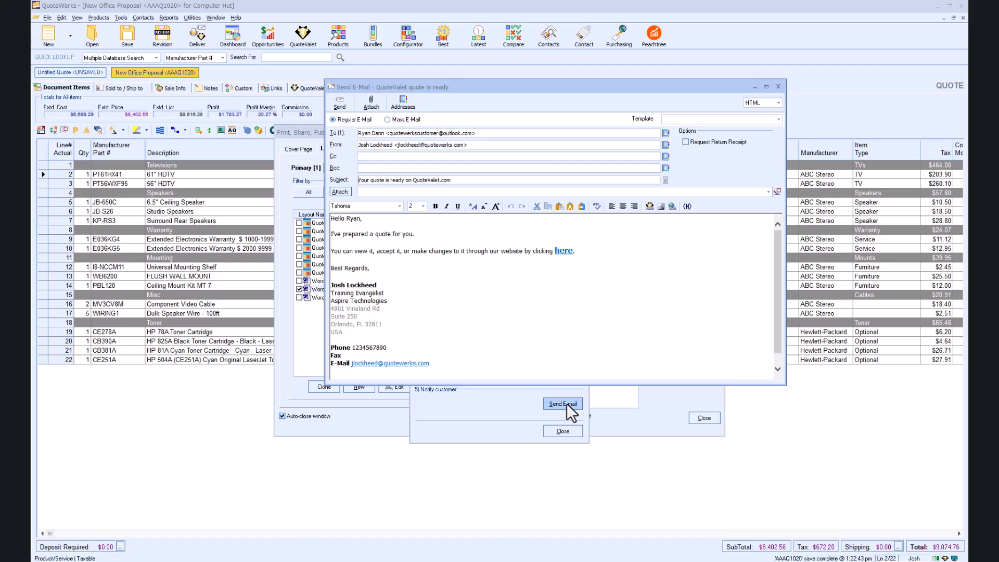
{"action": "left_click", "coordinate": [778, 120]}
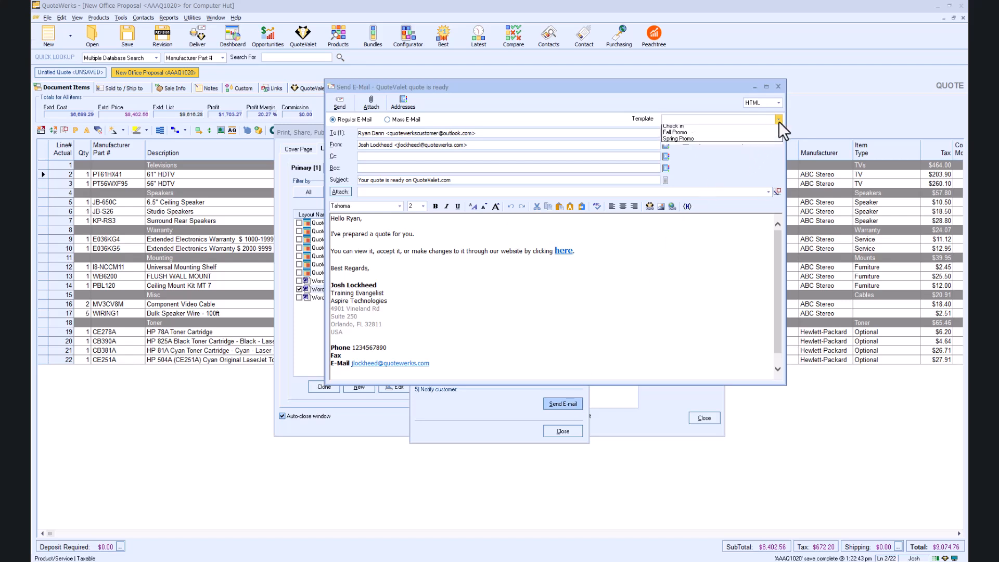
{"action": "left_click", "coordinate": [692, 97]}
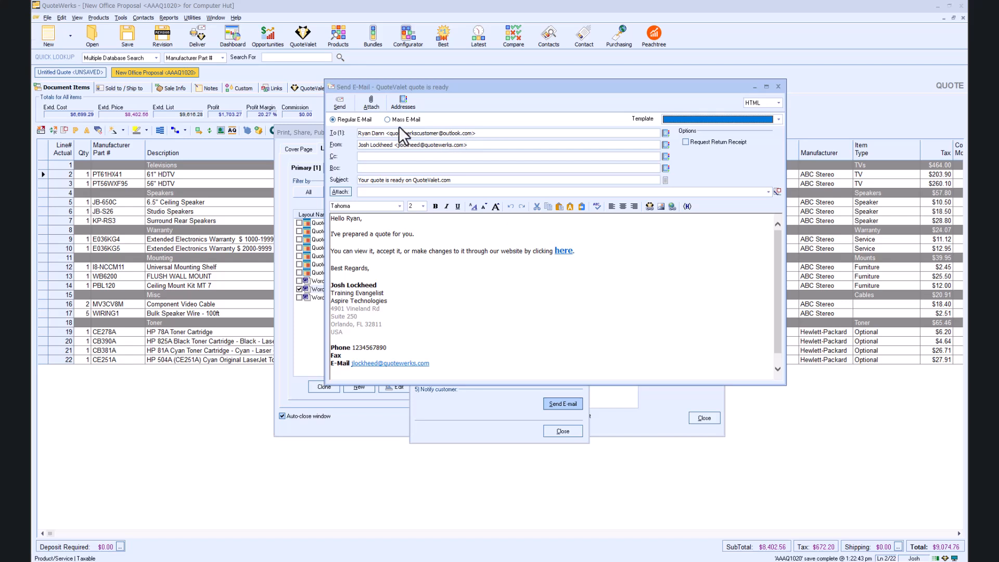
Step: Send the QuoteValet notification e-mail, ignoring the spelling suggestion for the signature's street name
{"action": "left_click", "coordinate": [338, 108]}
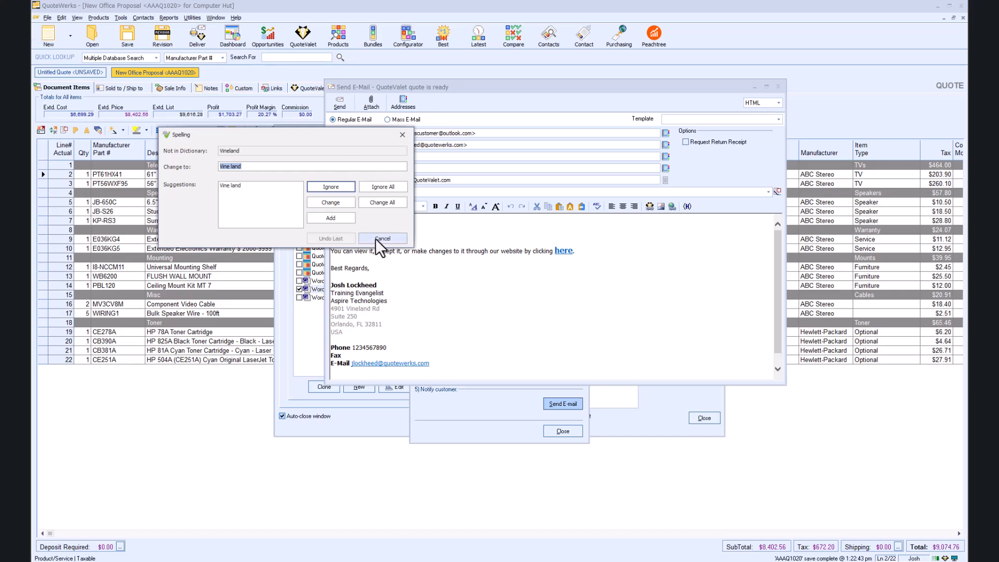
{"action": "left_click", "coordinate": [342, 188]}
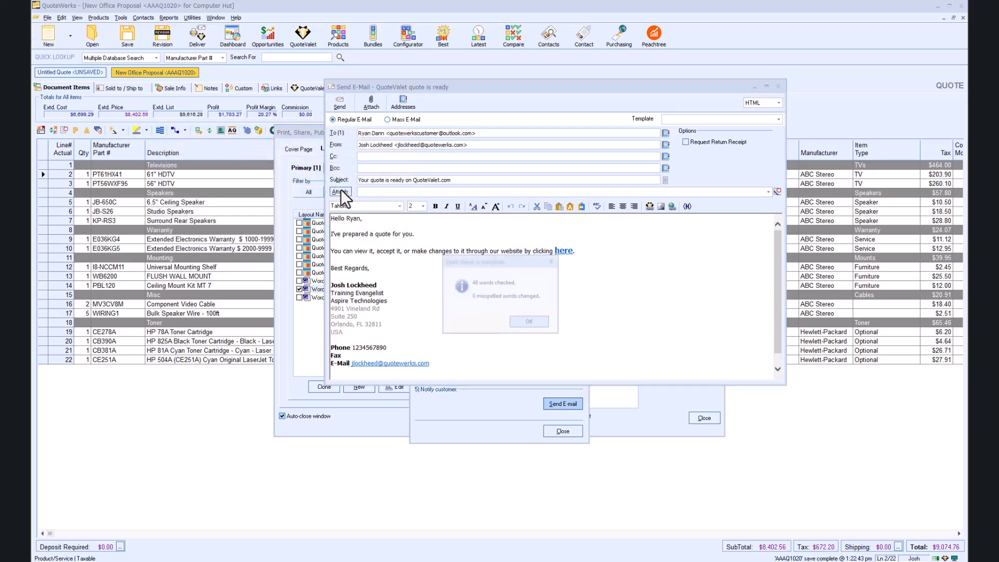
{"action": "left_click", "coordinate": [532, 325]}
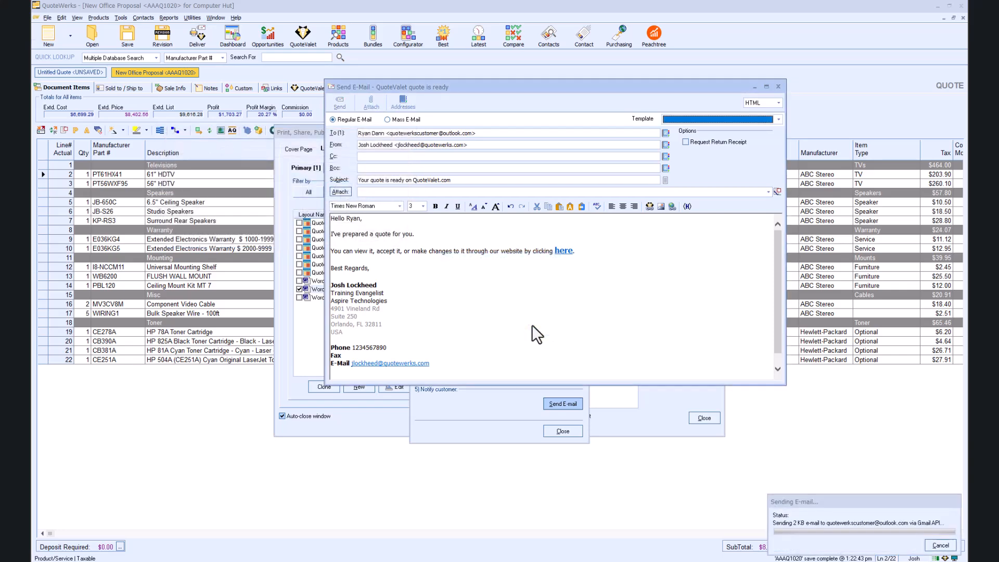